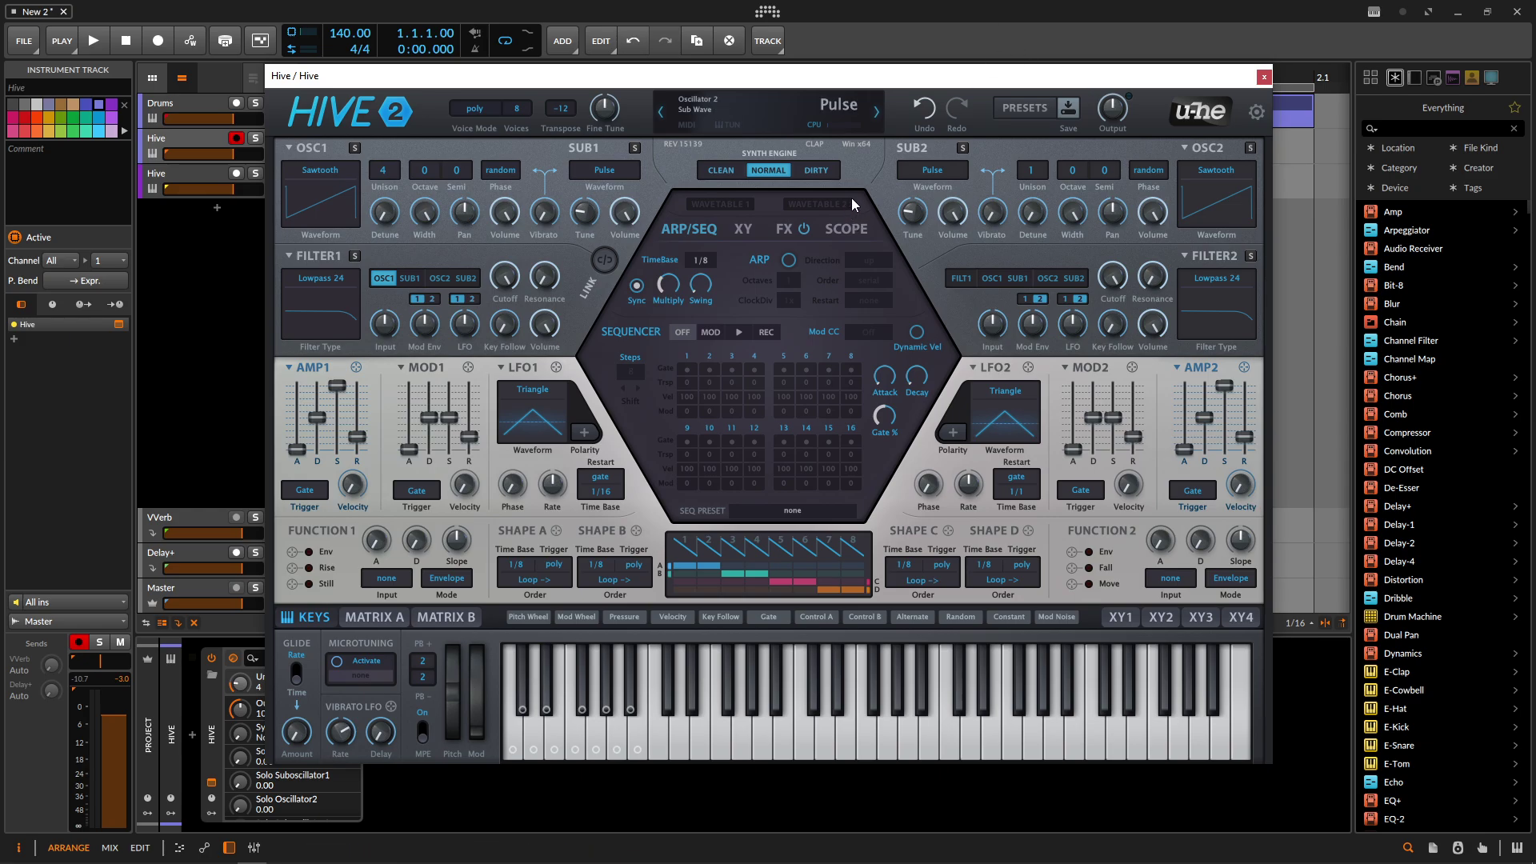
Set Hive 2 to 110% (1386 x 929) and move its plugin window up and left.
right_click(436, 120)
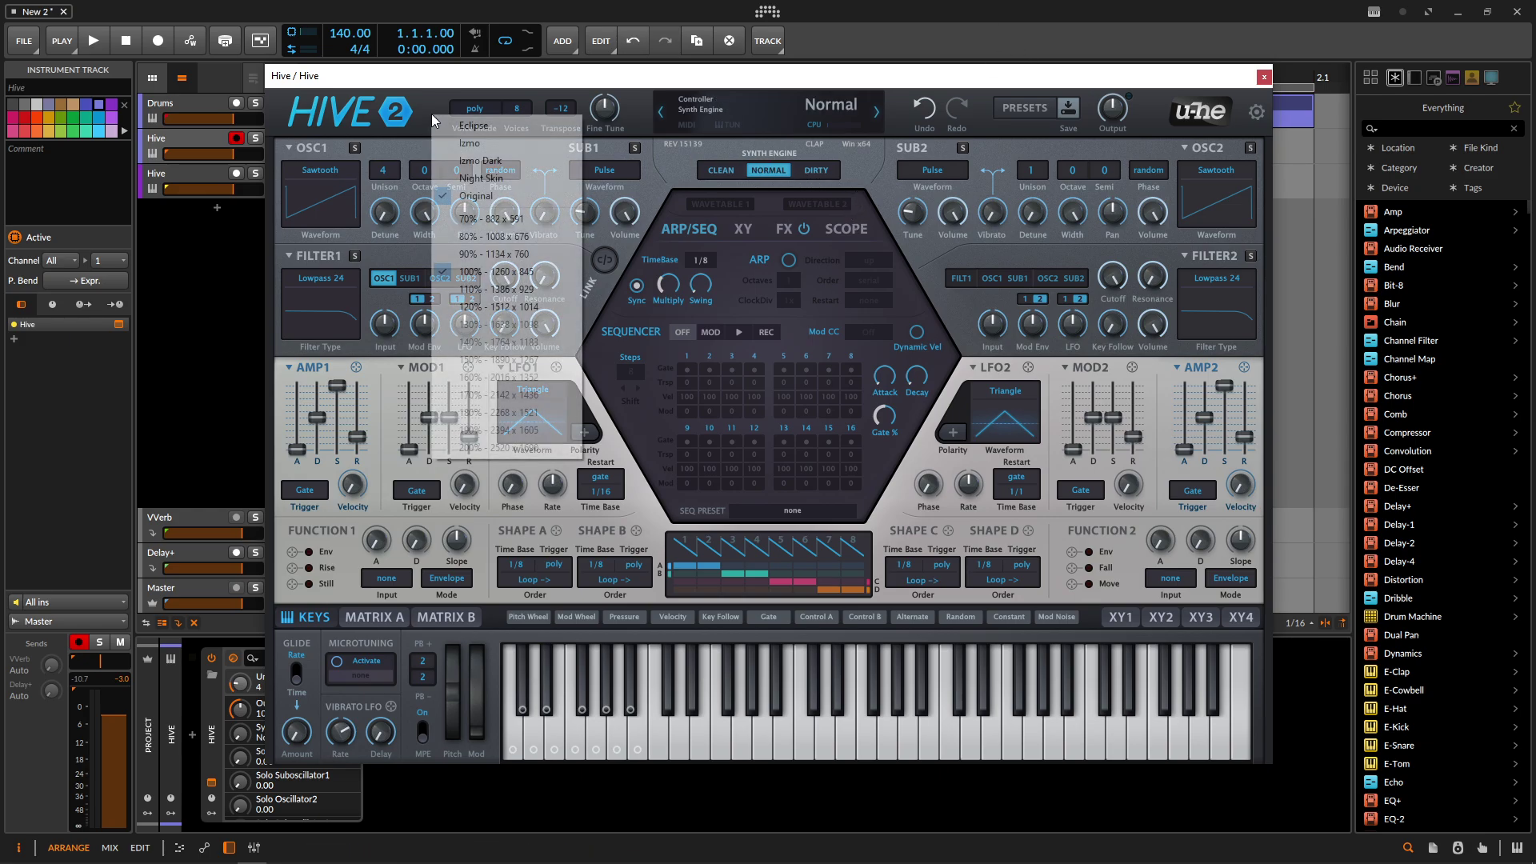
click(512, 289)
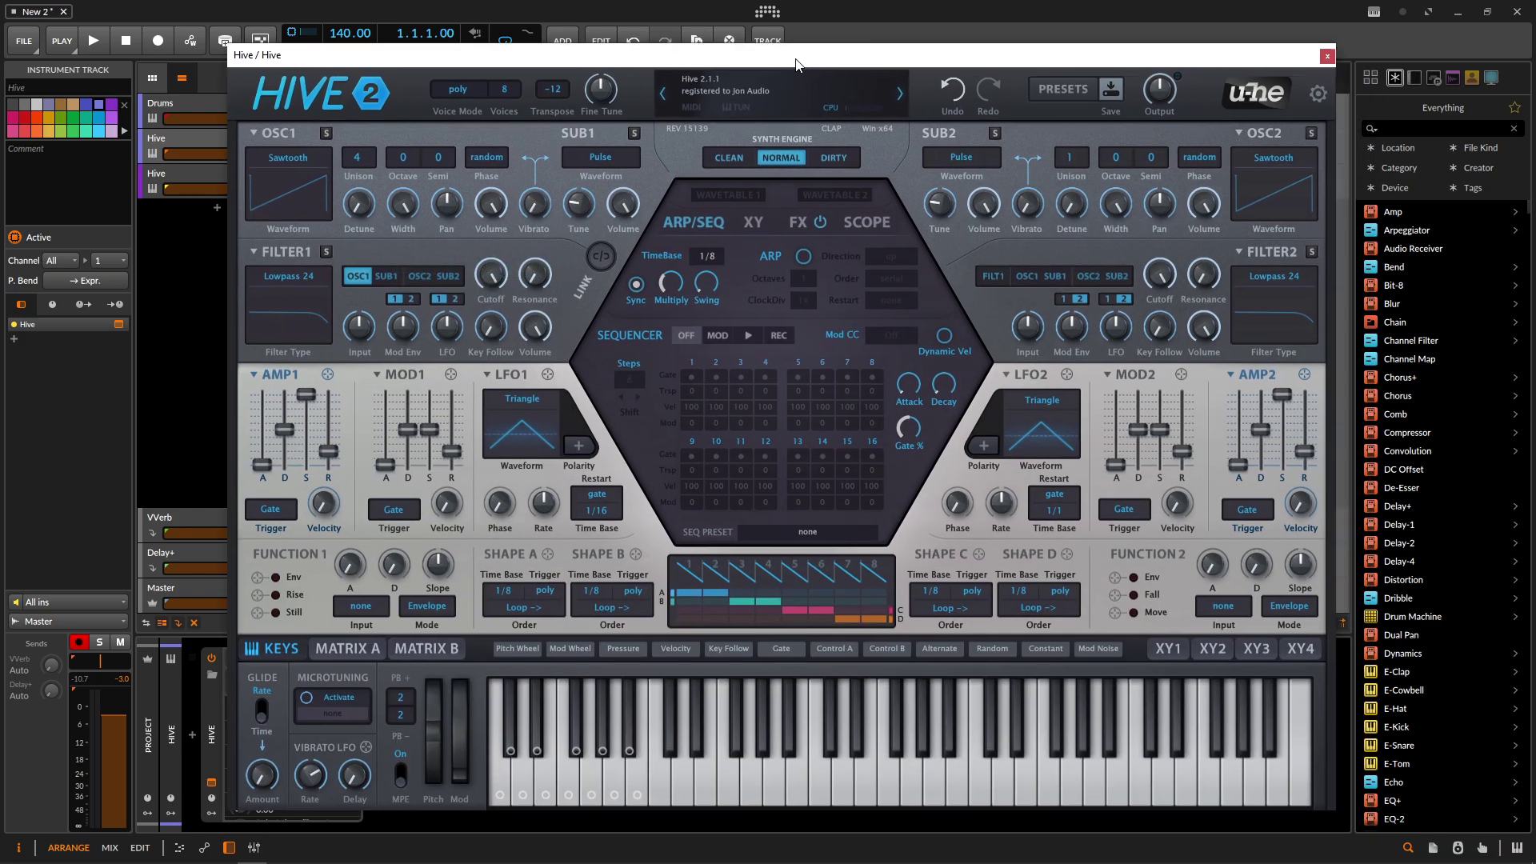
drag(796, 64, 770, 48)
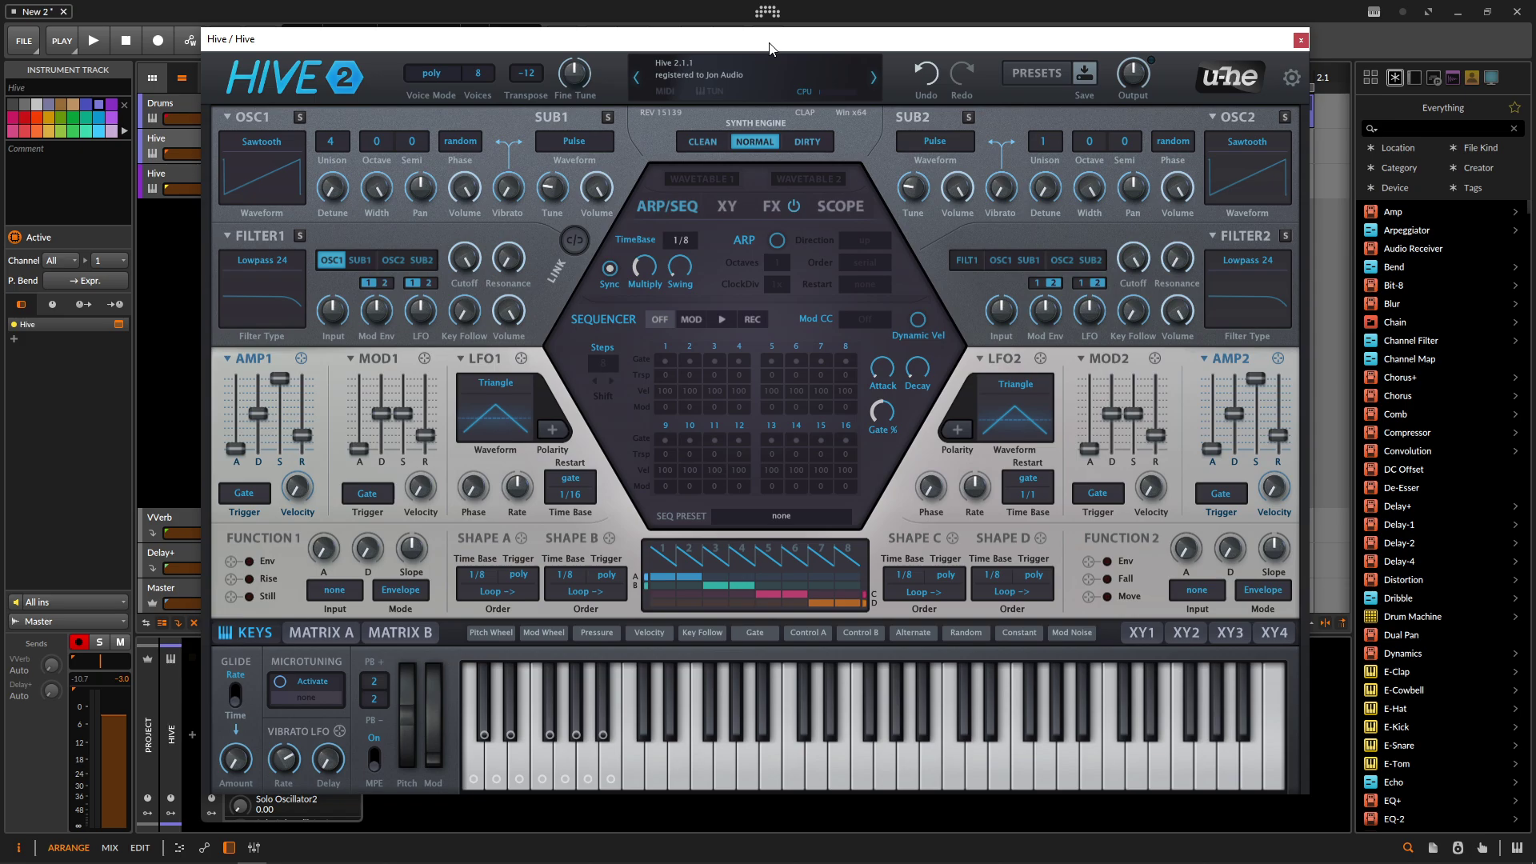
Change Hive 2's skin from Original to Eclipse.
click(382, 75)
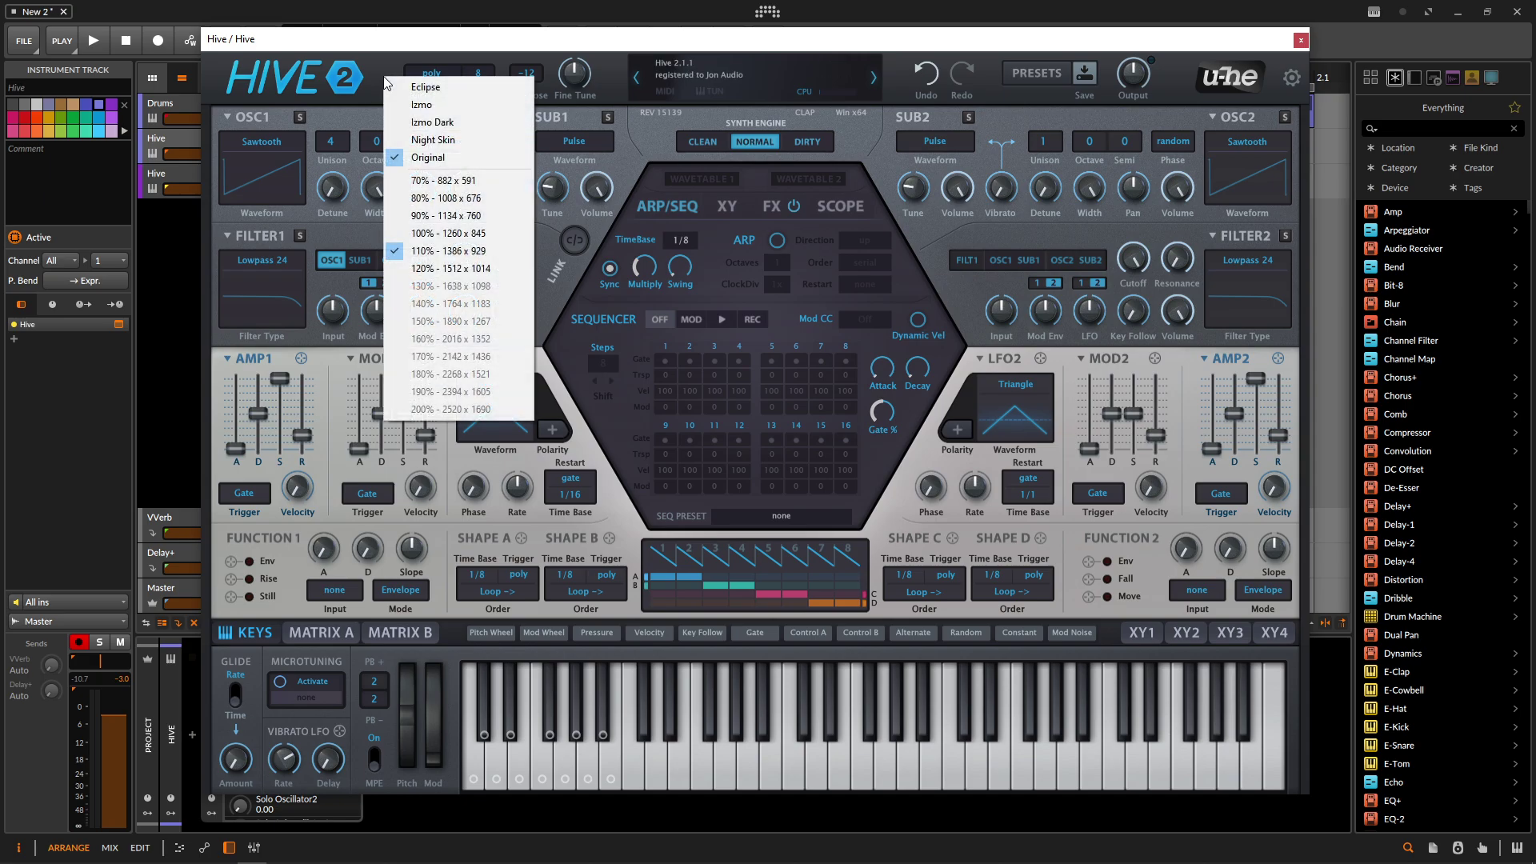
click(430, 88)
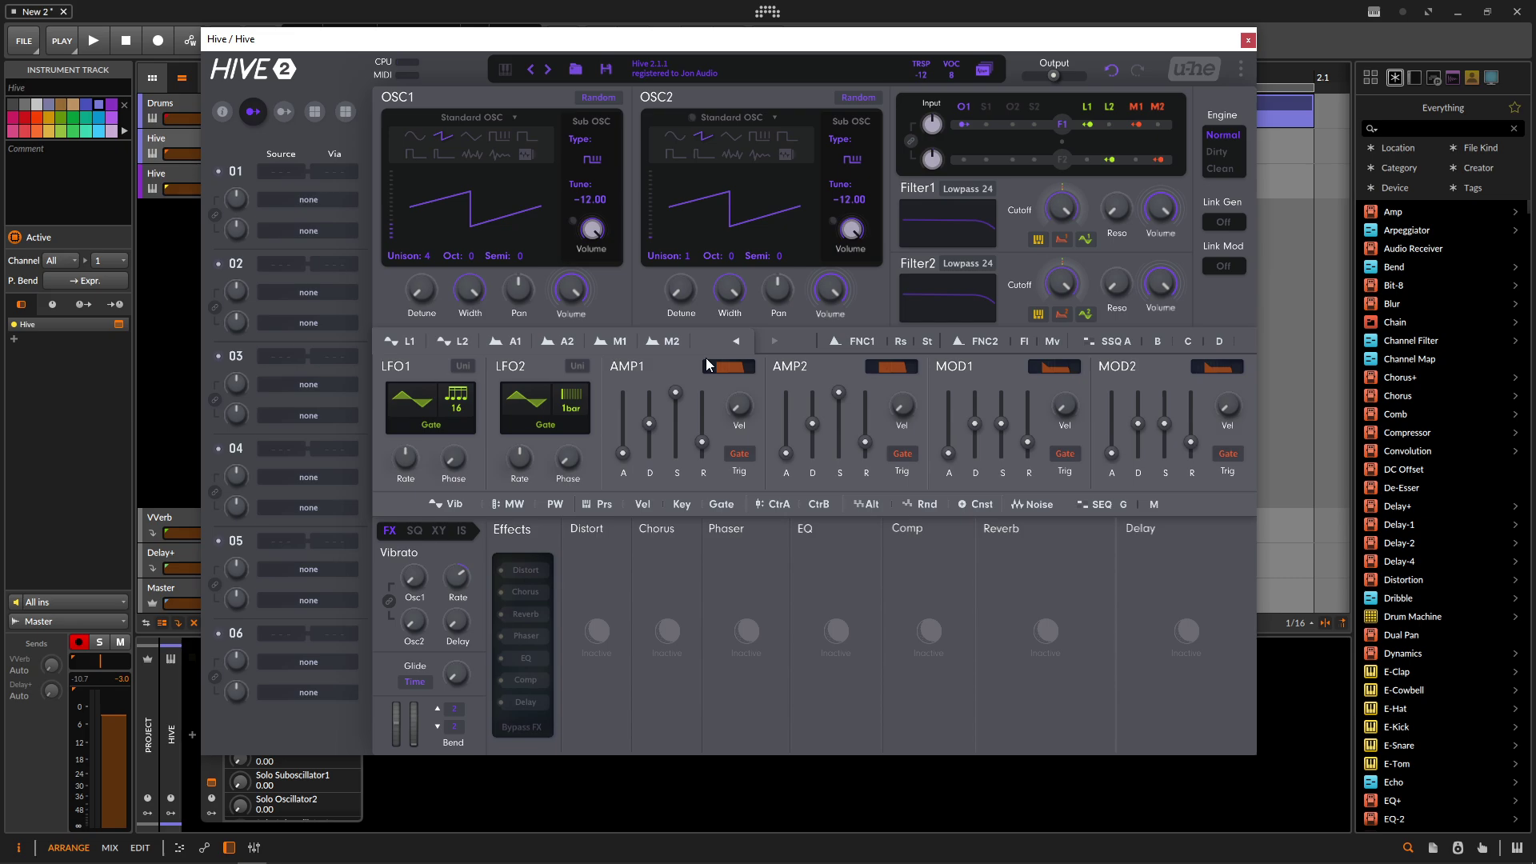
Return Hive 2 to the Original skin, keeping the 110% window size.
right_click(351, 77)
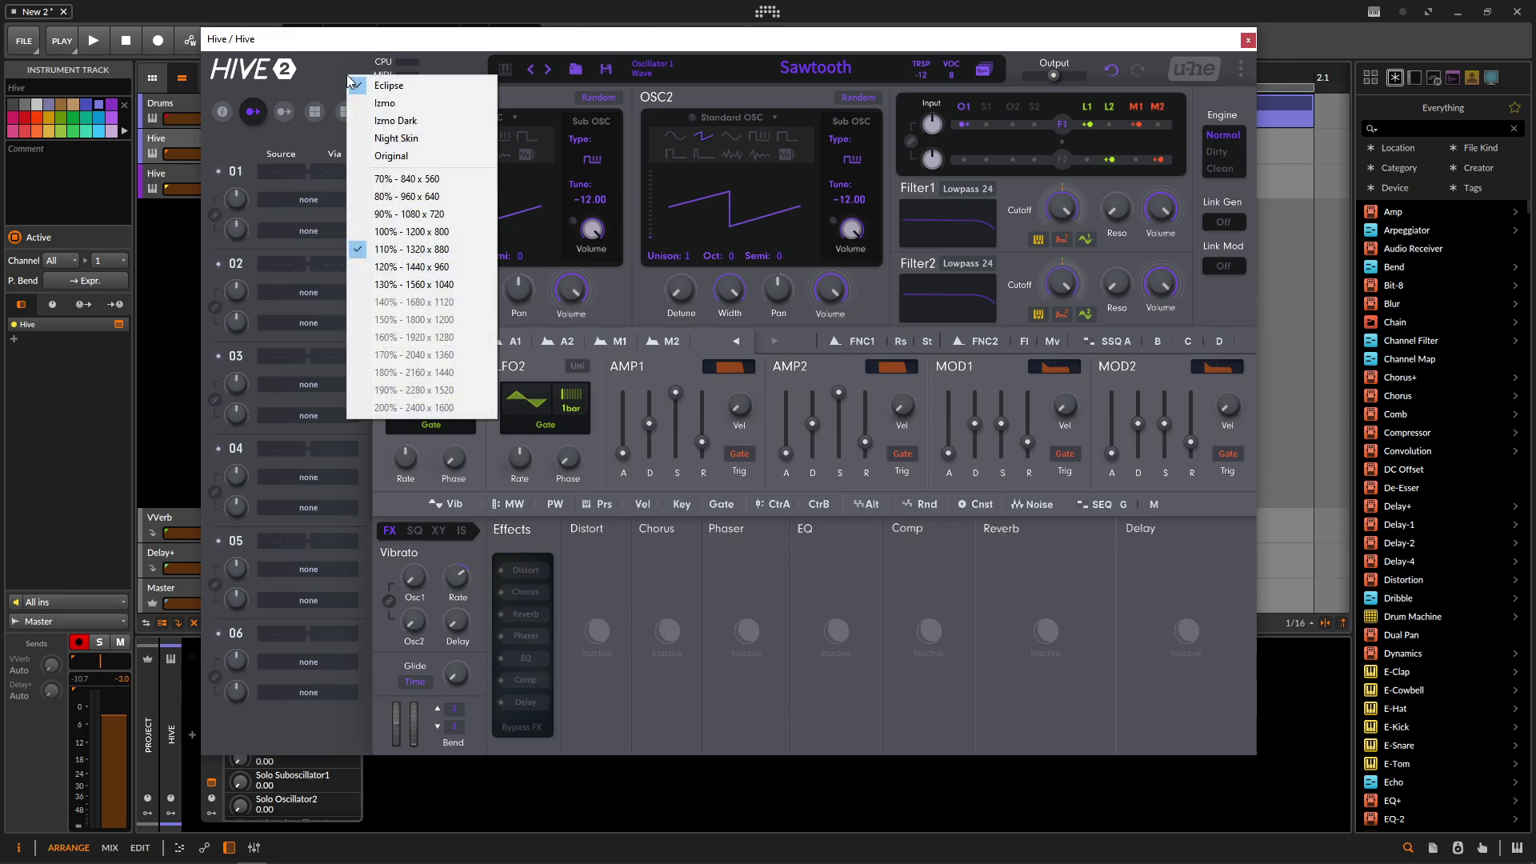
click(412, 157)
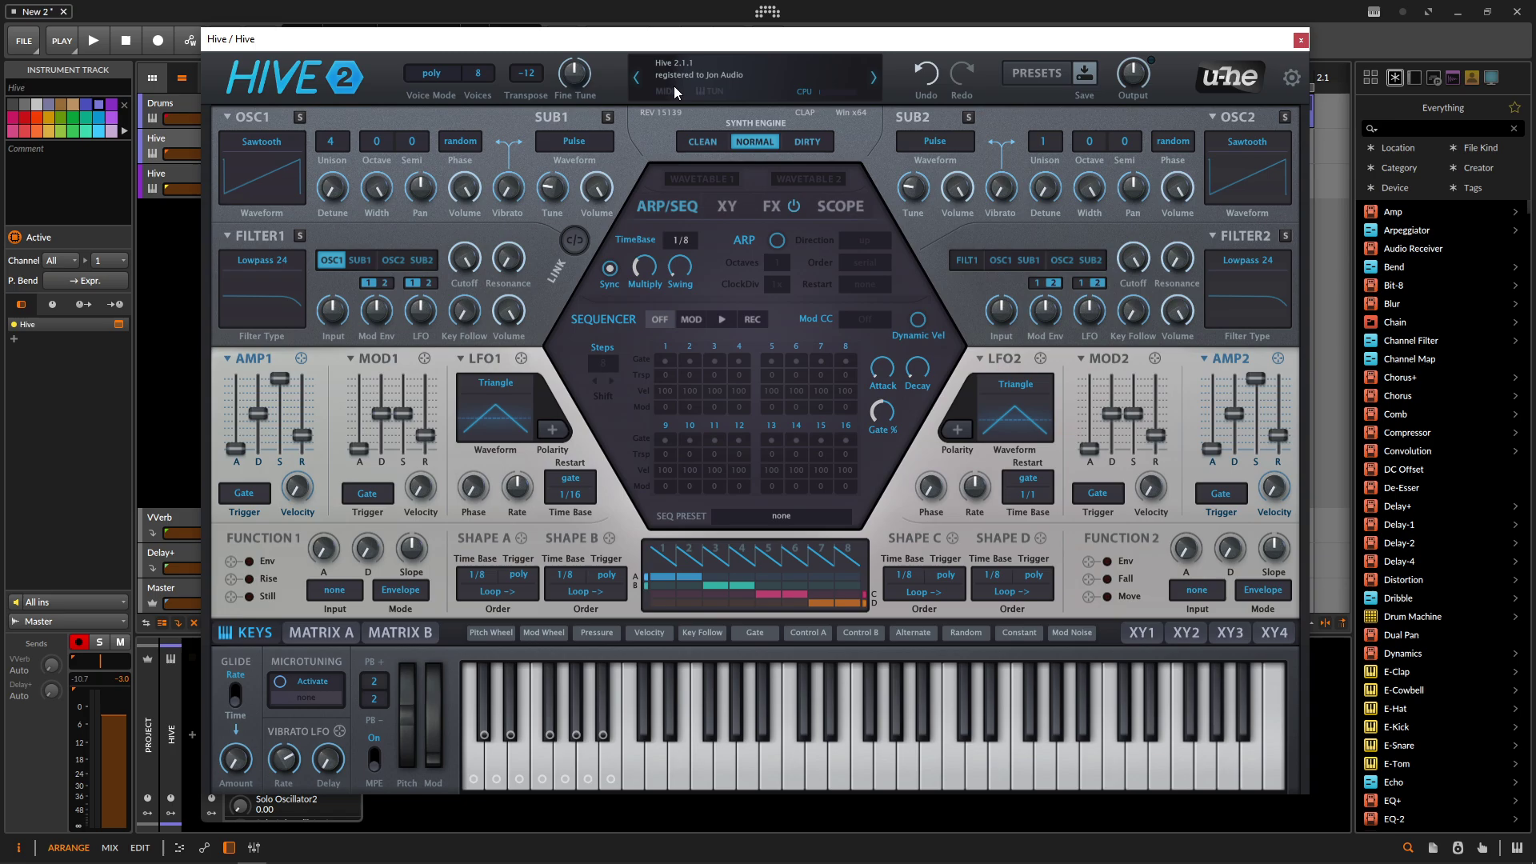
Change Hive 2's skin back to Eclipse.
click(362, 84)
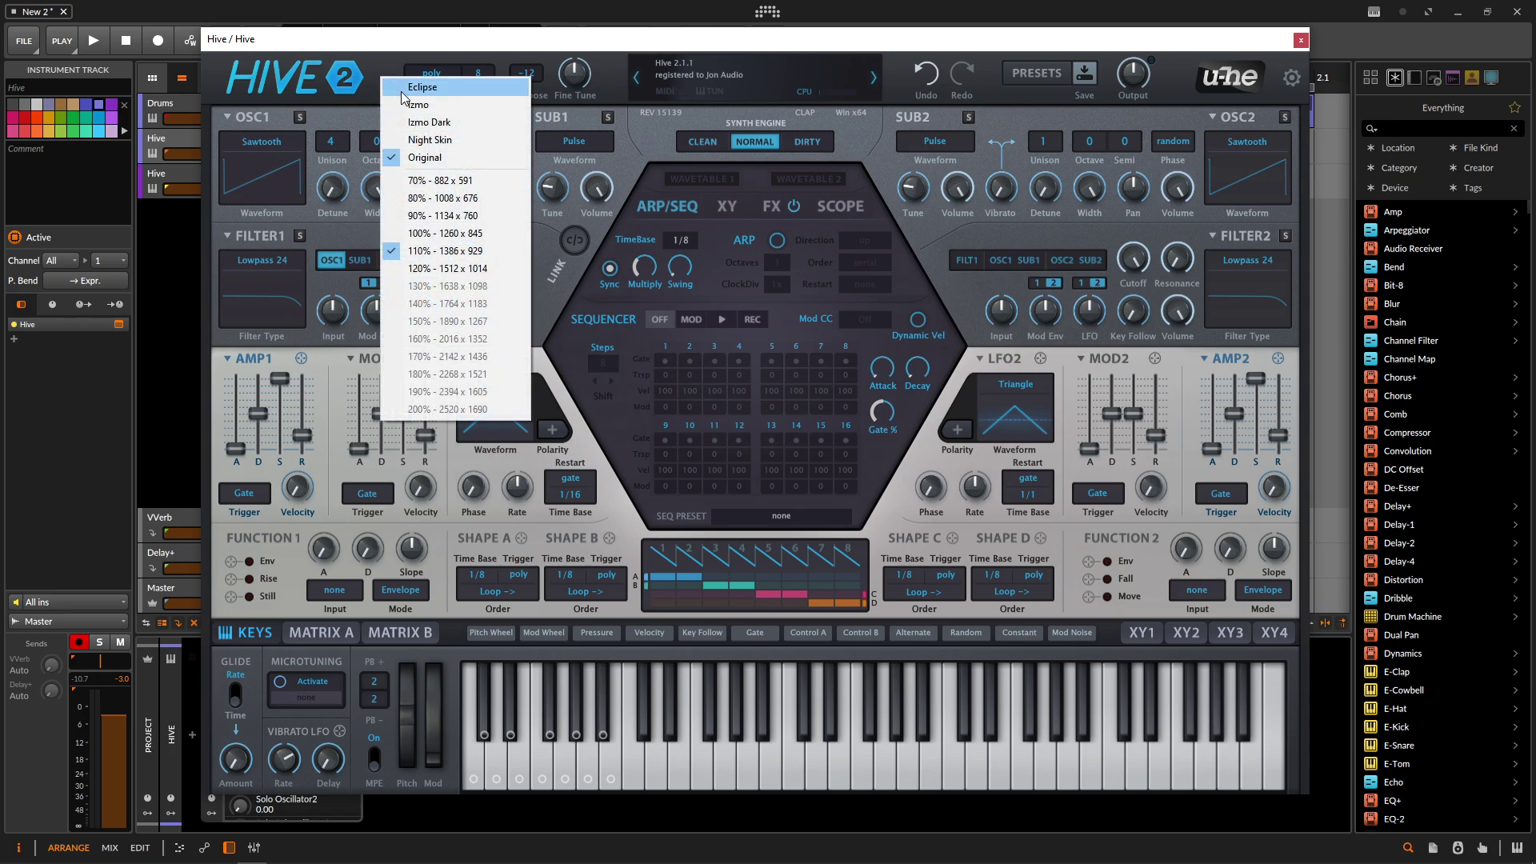
click(448, 86)
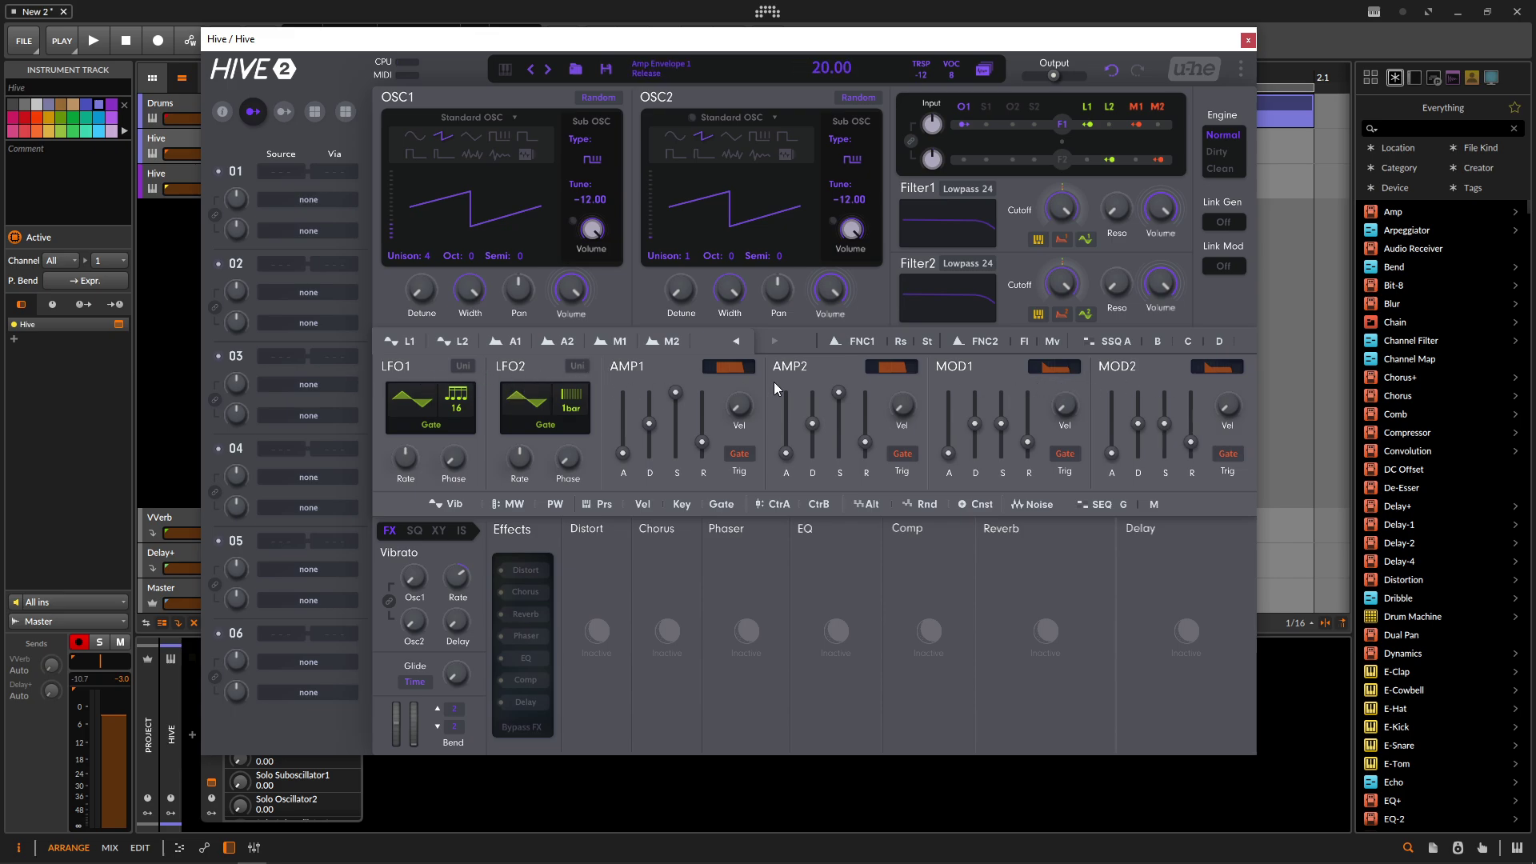
Set LFO2's sync rate to 1/2.
click(458, 397)
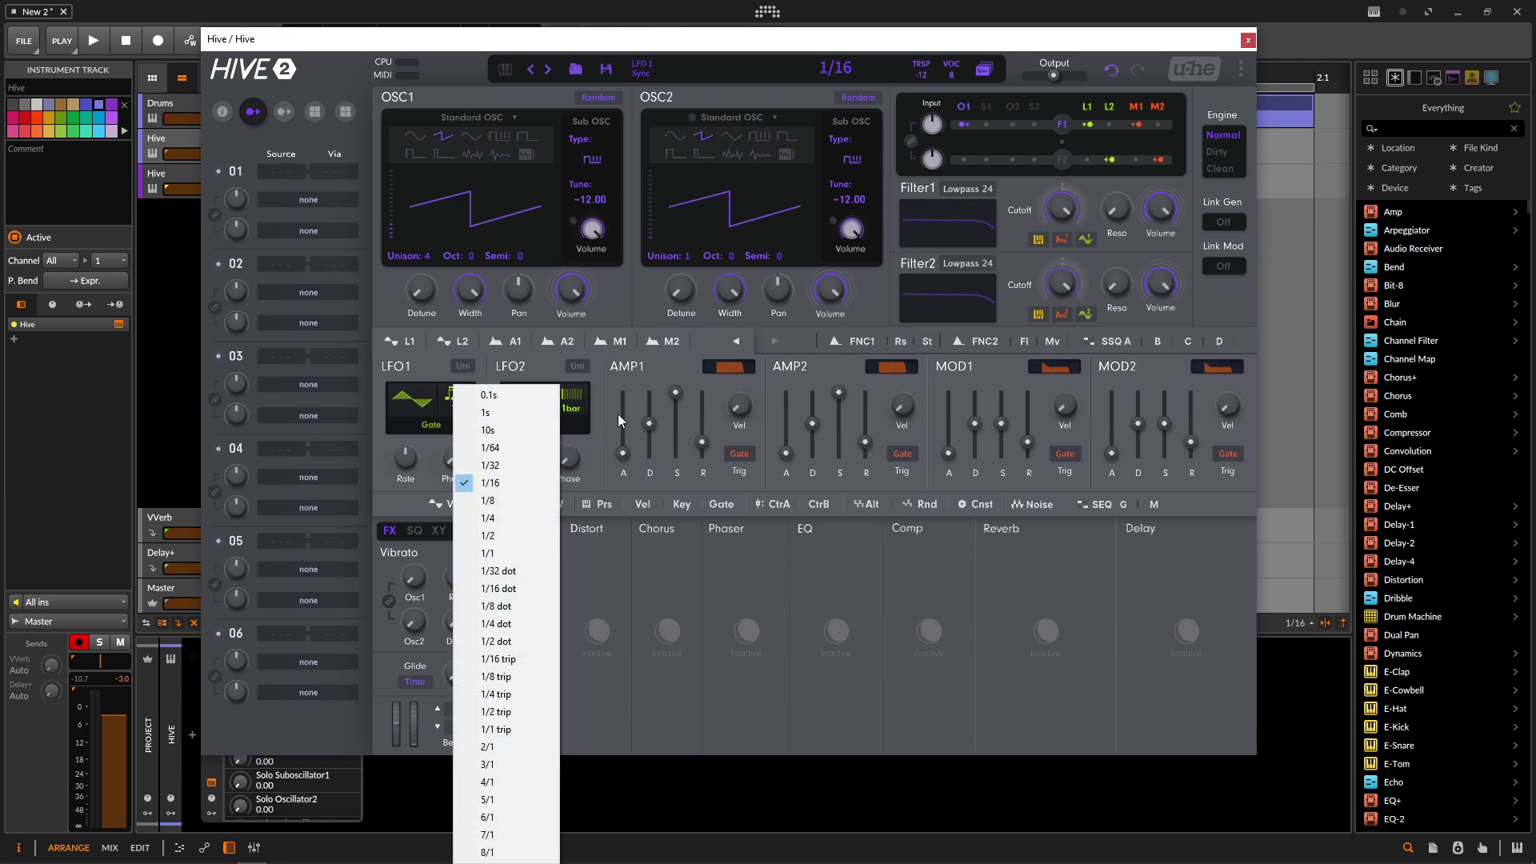
click(589, 397)
click(562, 384)
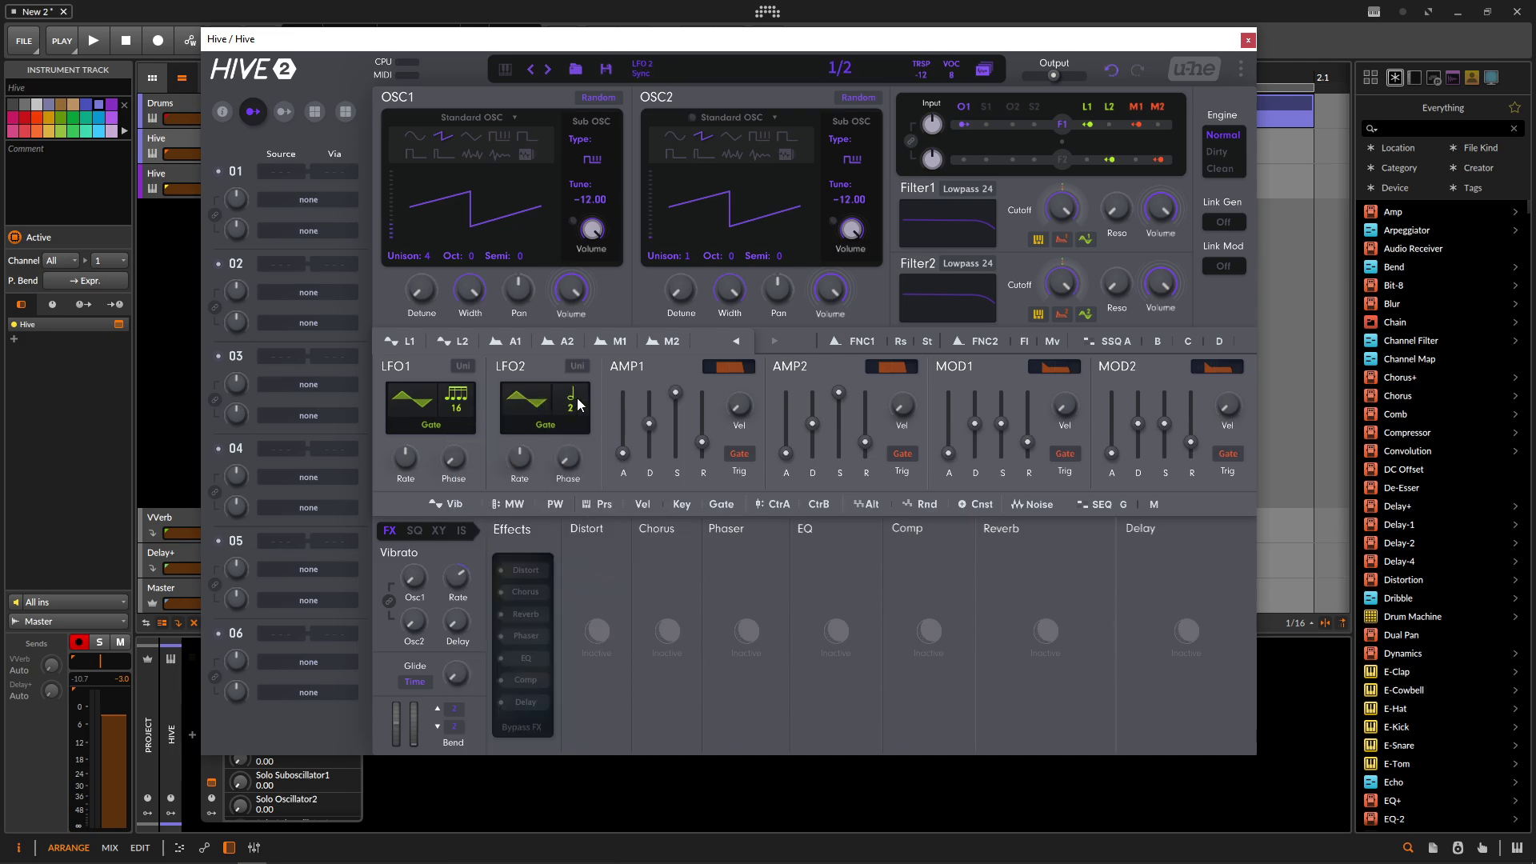
scroll(579, 402, down, 2)
Enable Distort and Reverb with Chorus off, moving Reverb to the top of the effect chain.
click(526, 570)
click(525, 592)
click(527, 615)
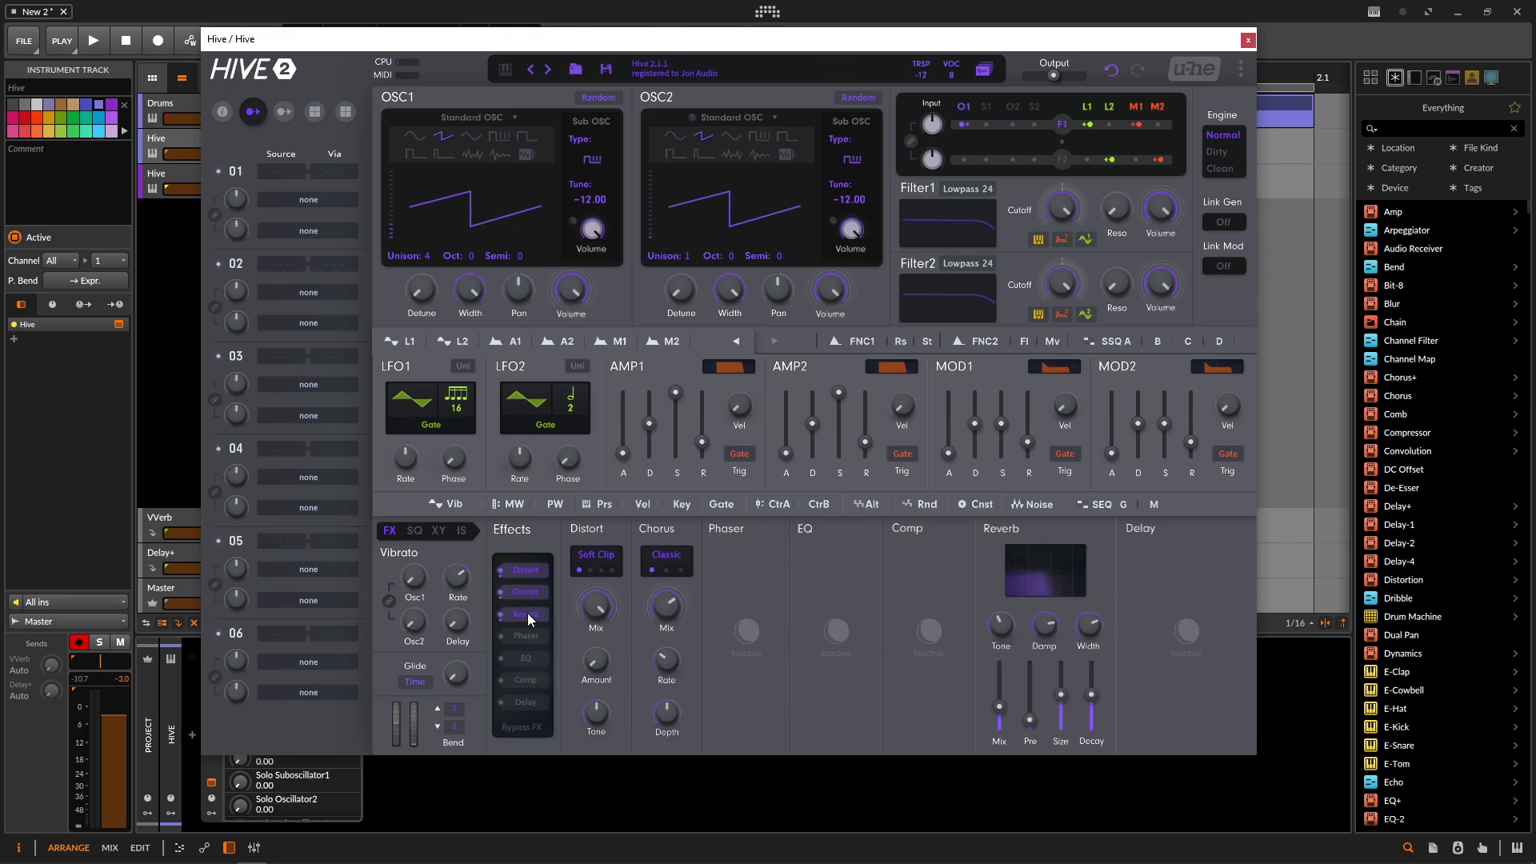
click(527, 596)
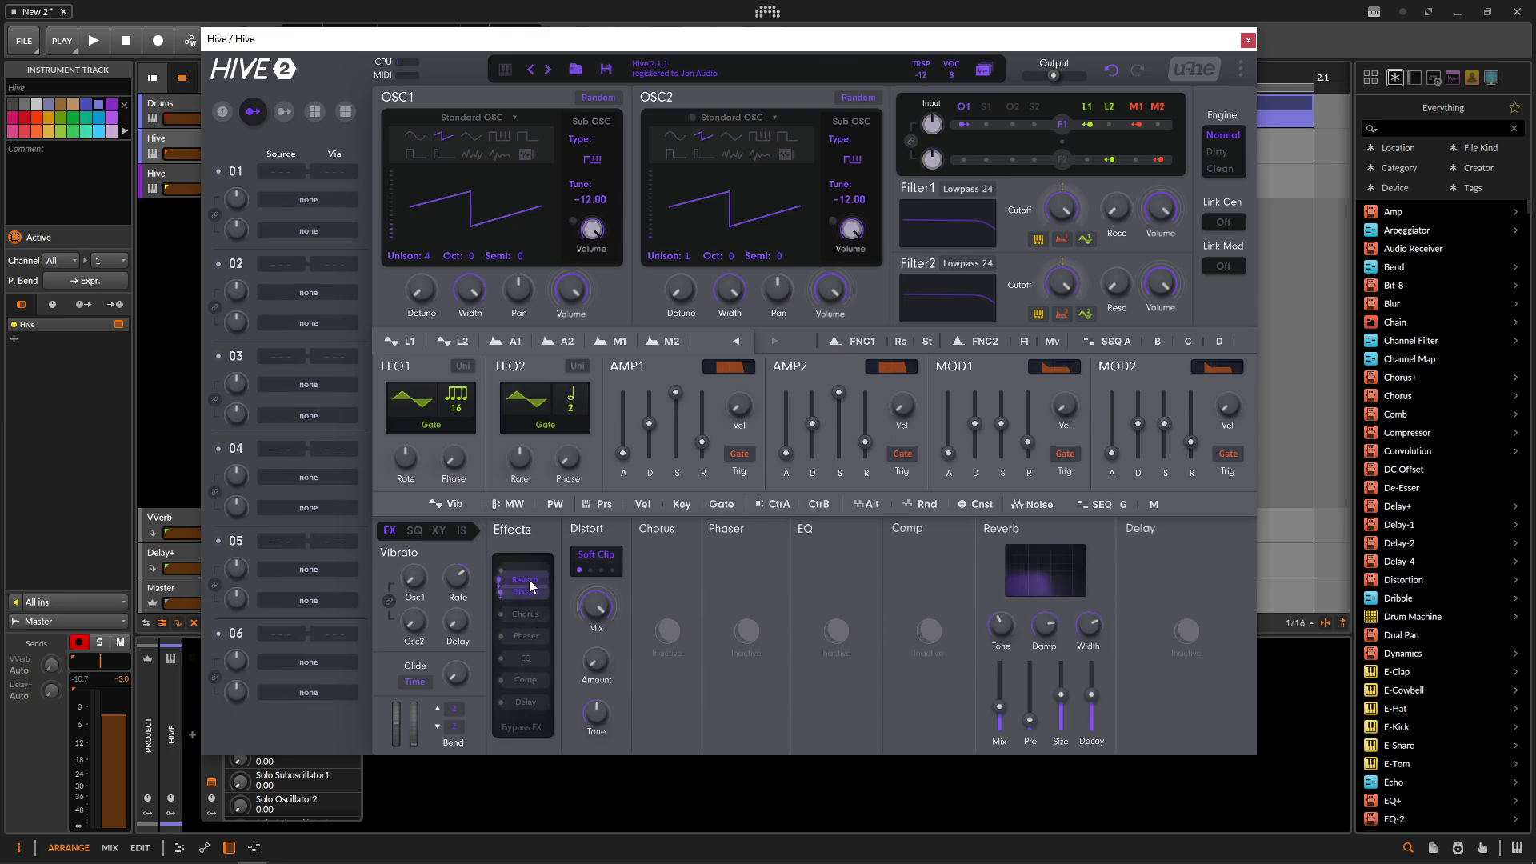
drag(531, 611, 536, 574)
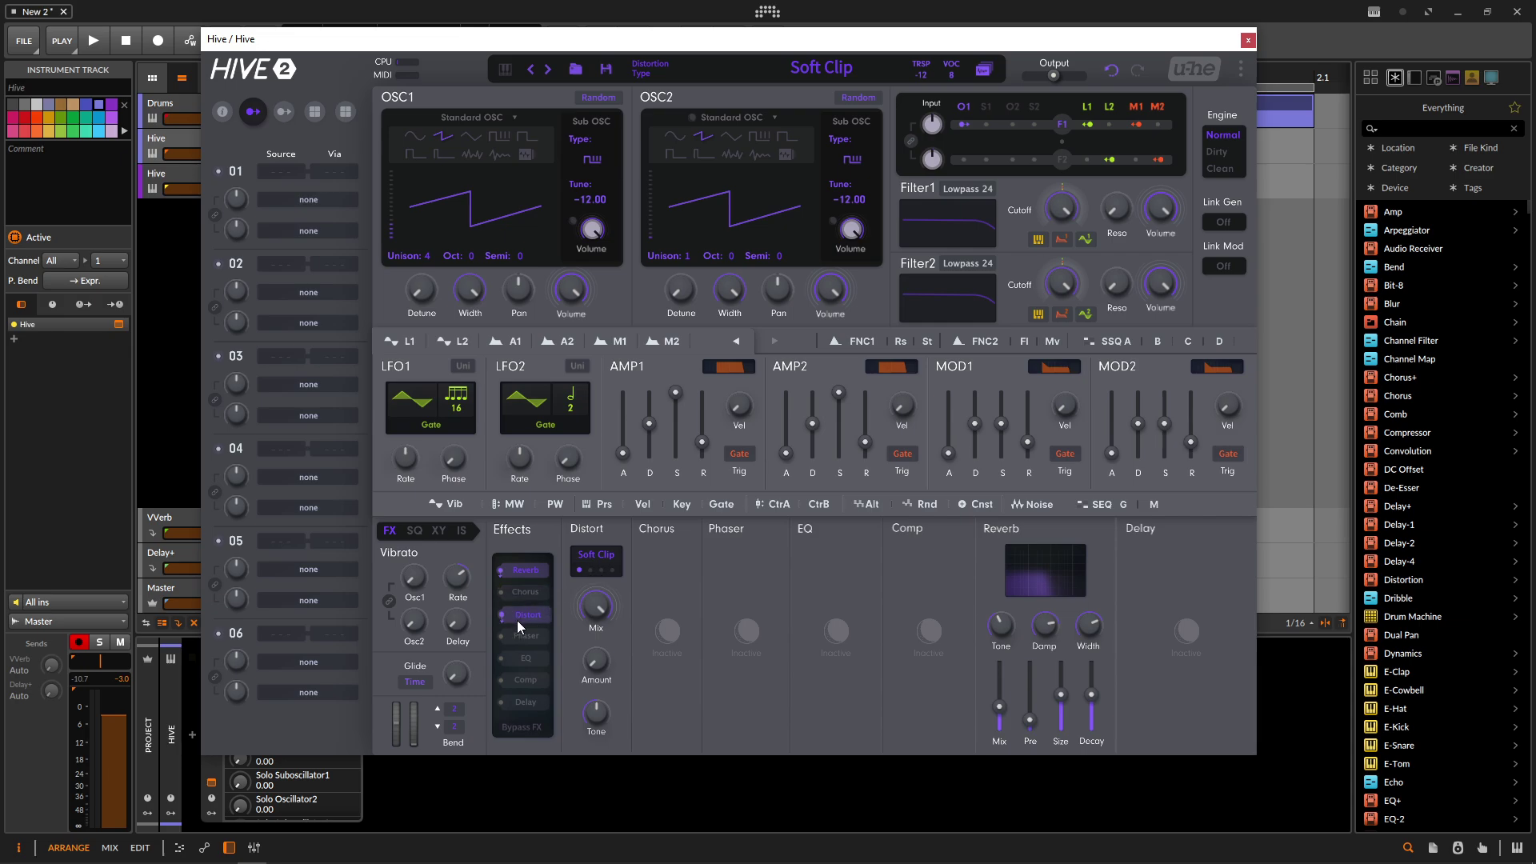
drag(518, 626, 520, 638)
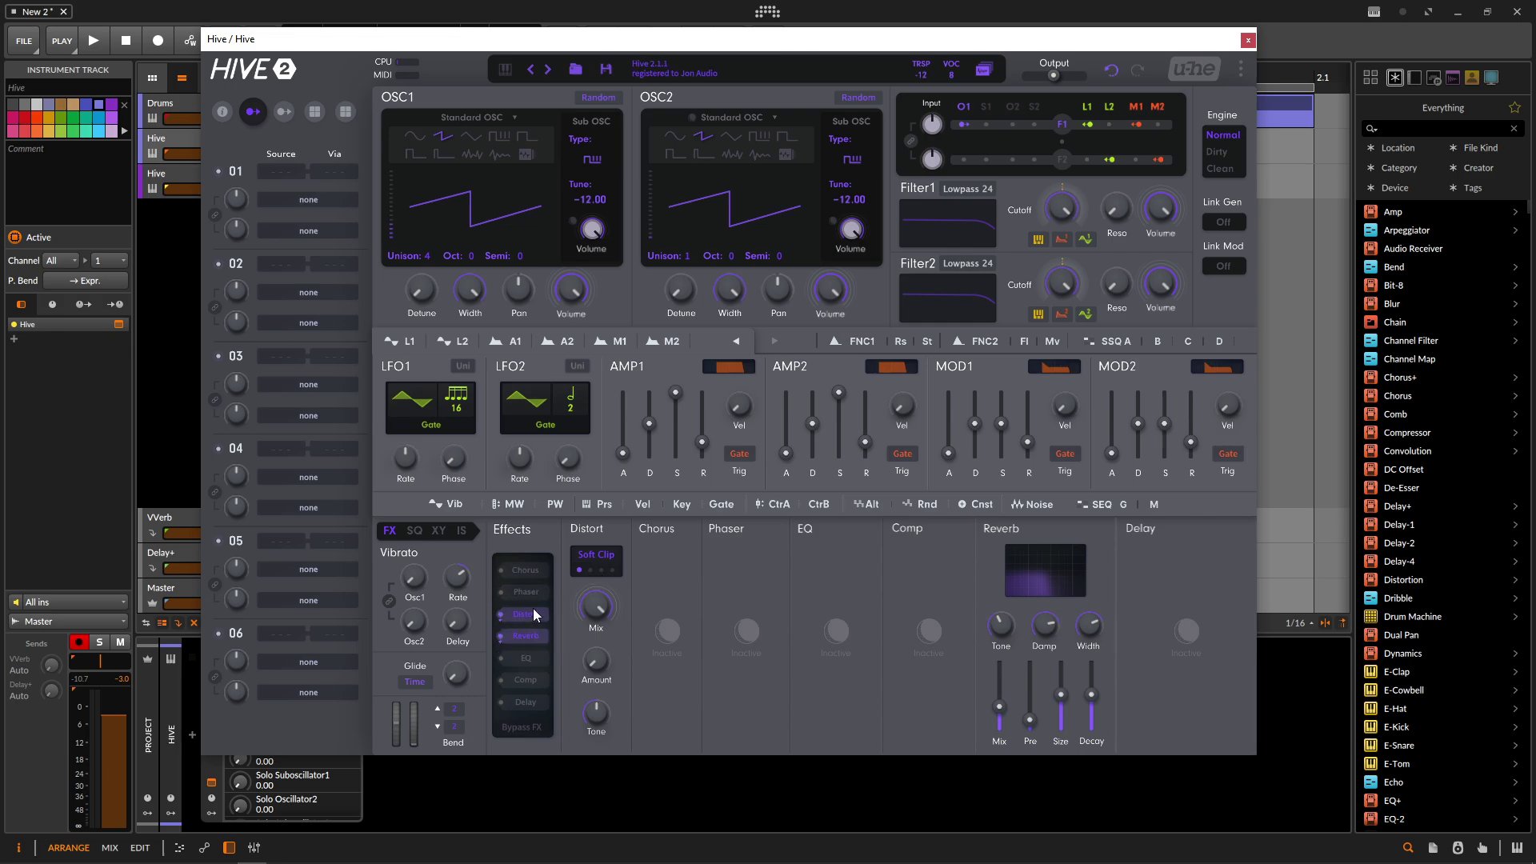
drag(530, 654, 530, 636)
click(420, 531)
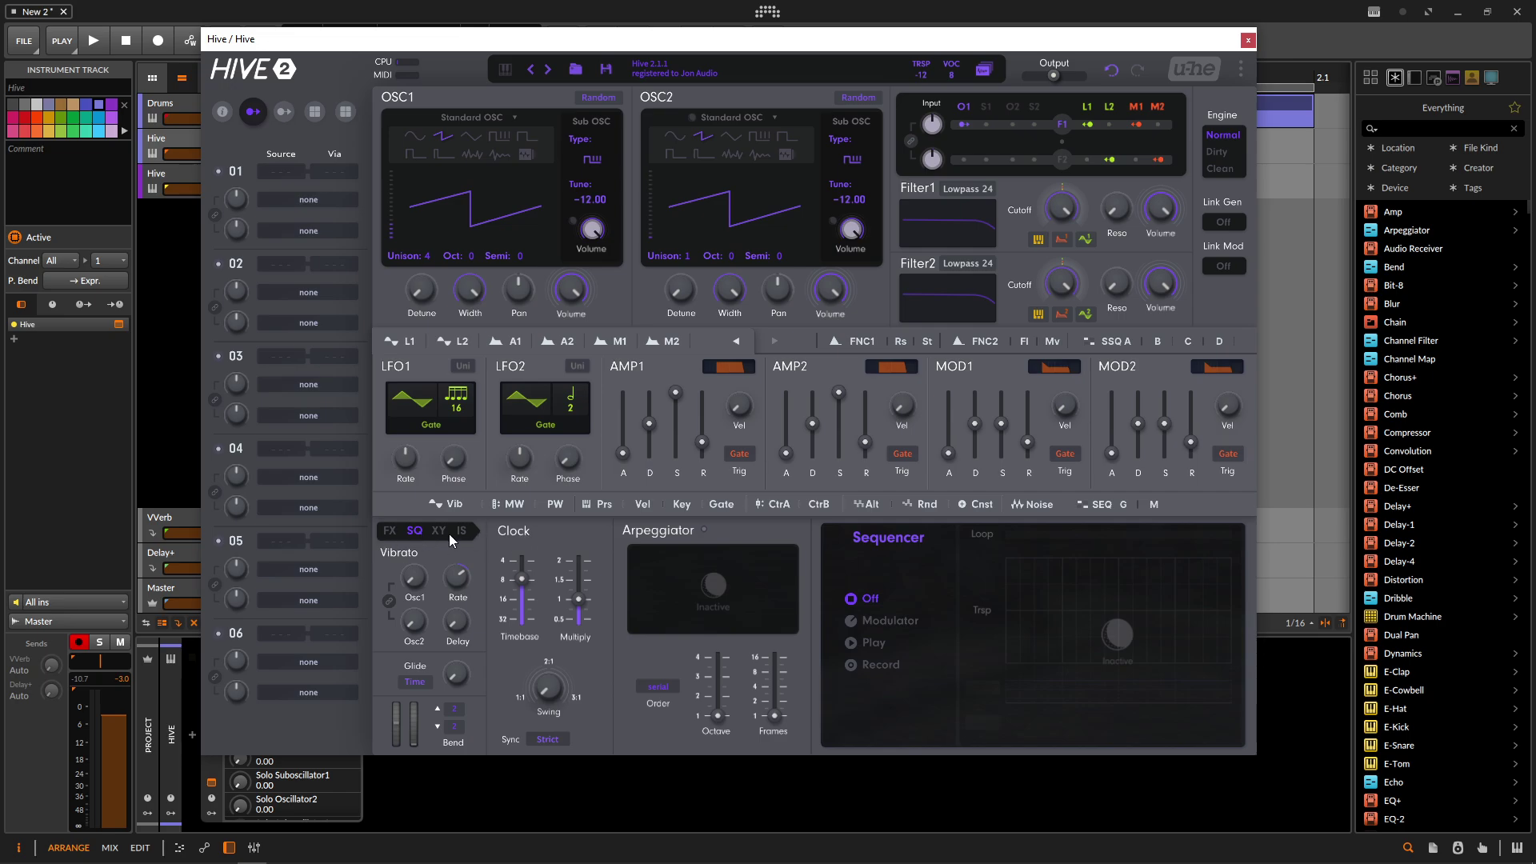
click(438, 532)
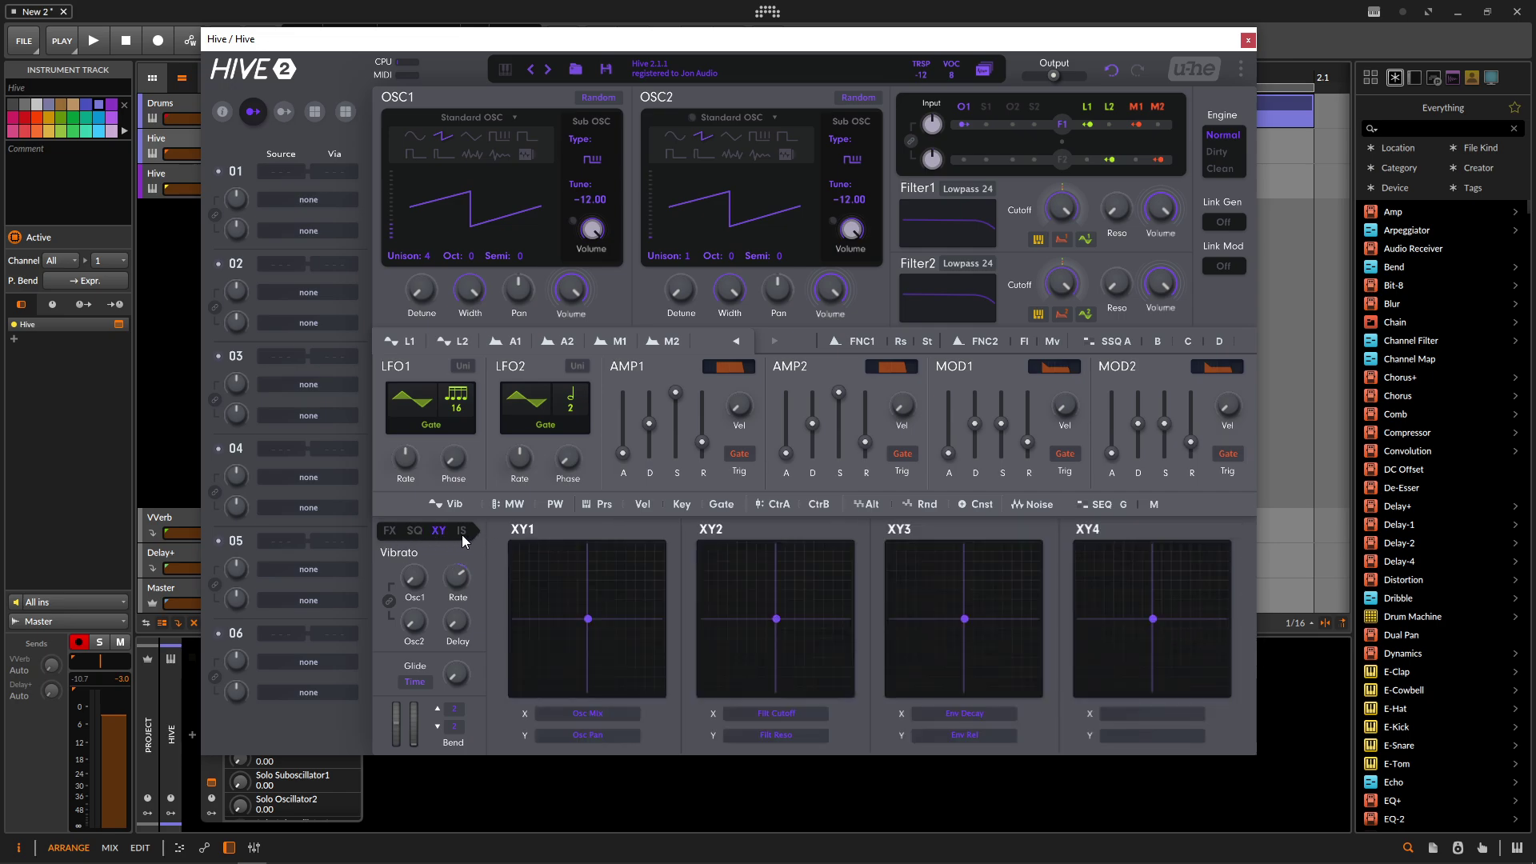
click(462, 531)
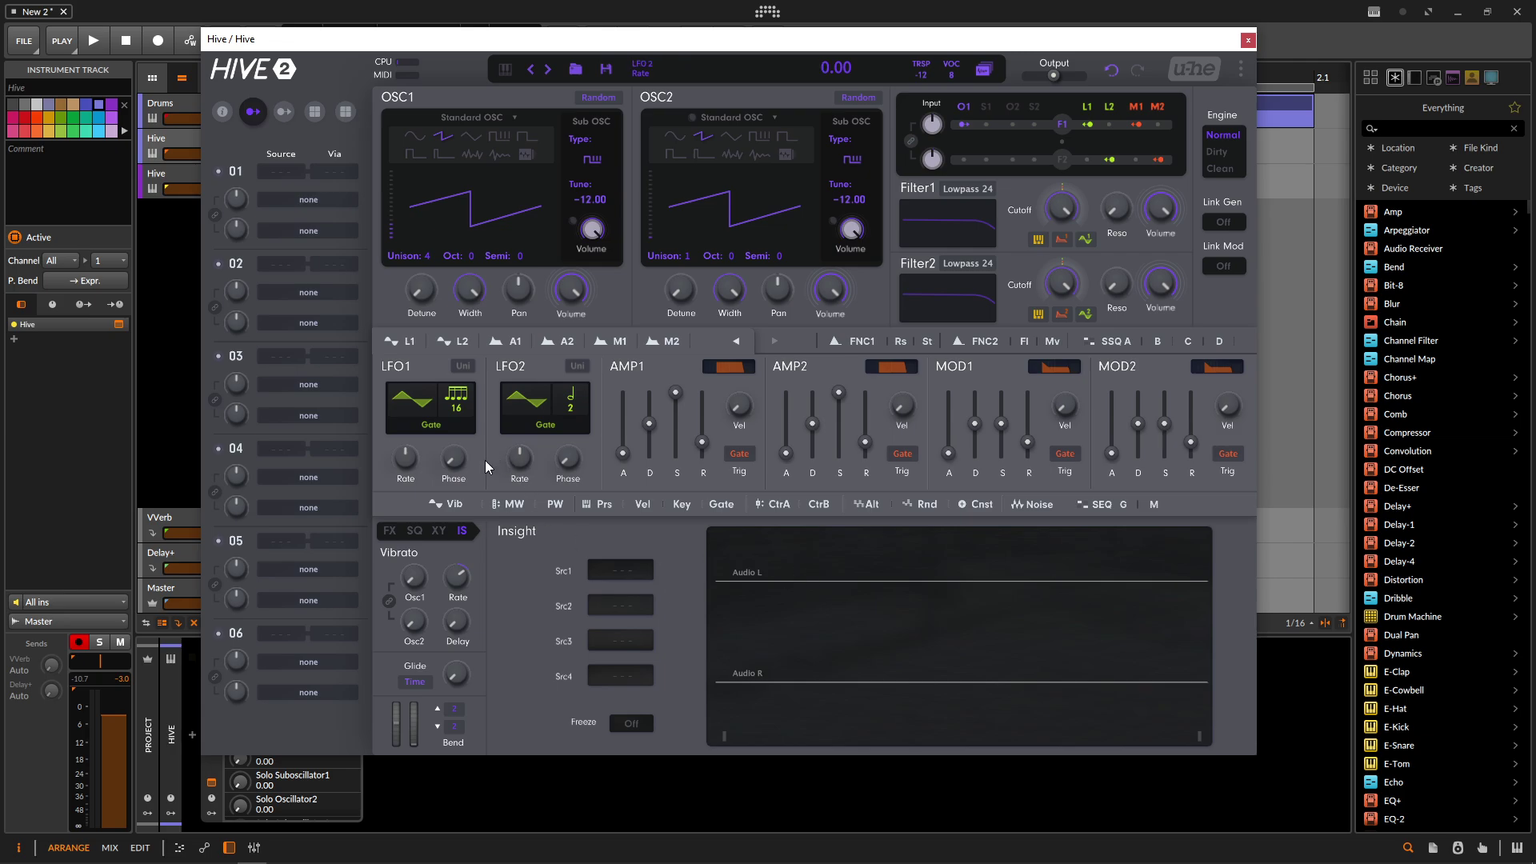
click(421, 531)
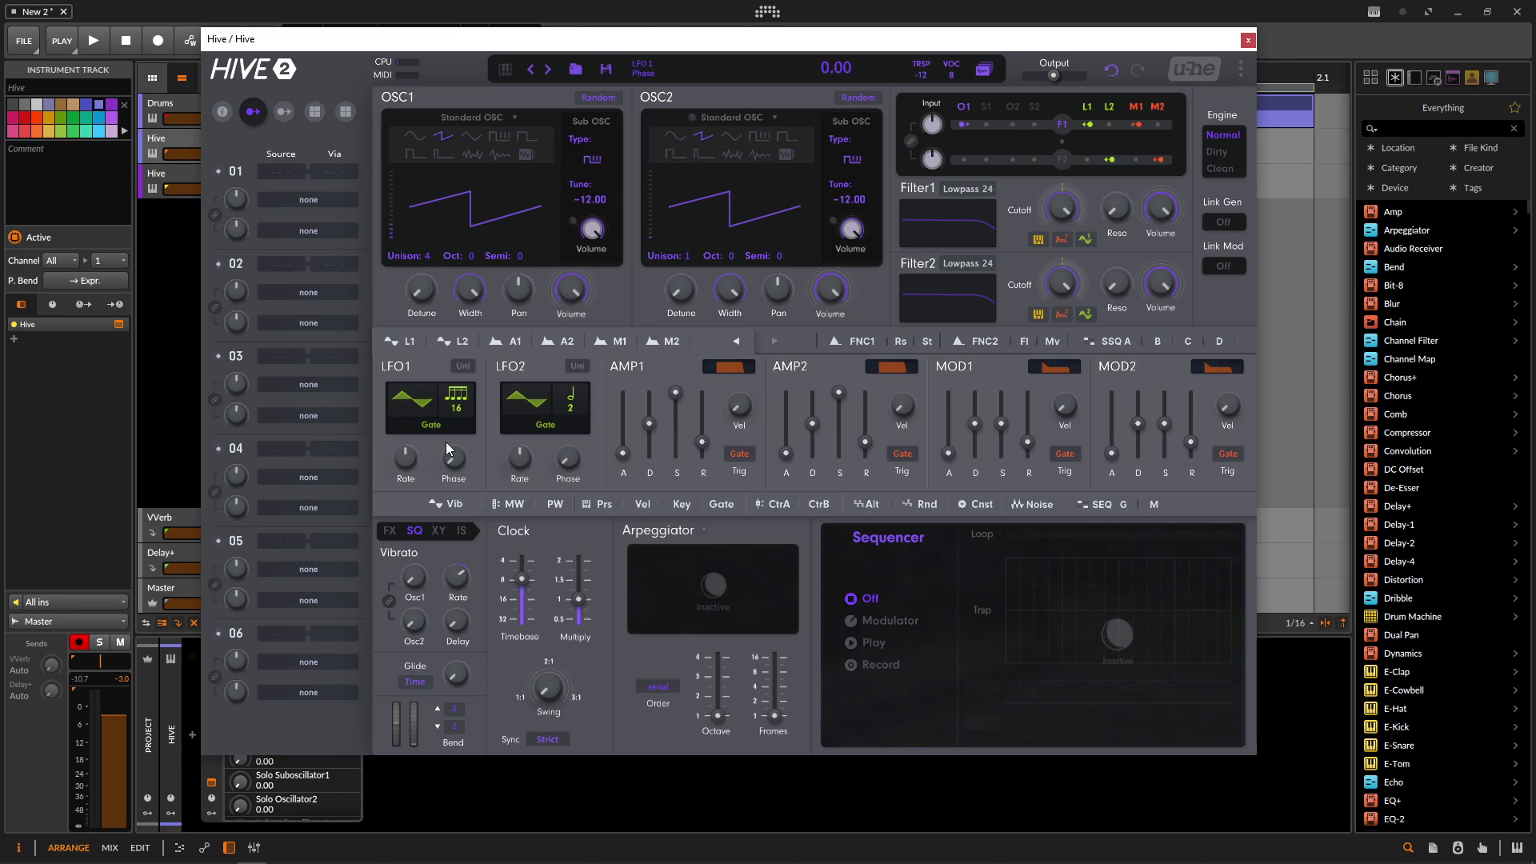
Switch to the light grey Izmo skin, re-expand the shape sequencer ramps, and leave EQ off.
click(420, 69)
click(493, 89)
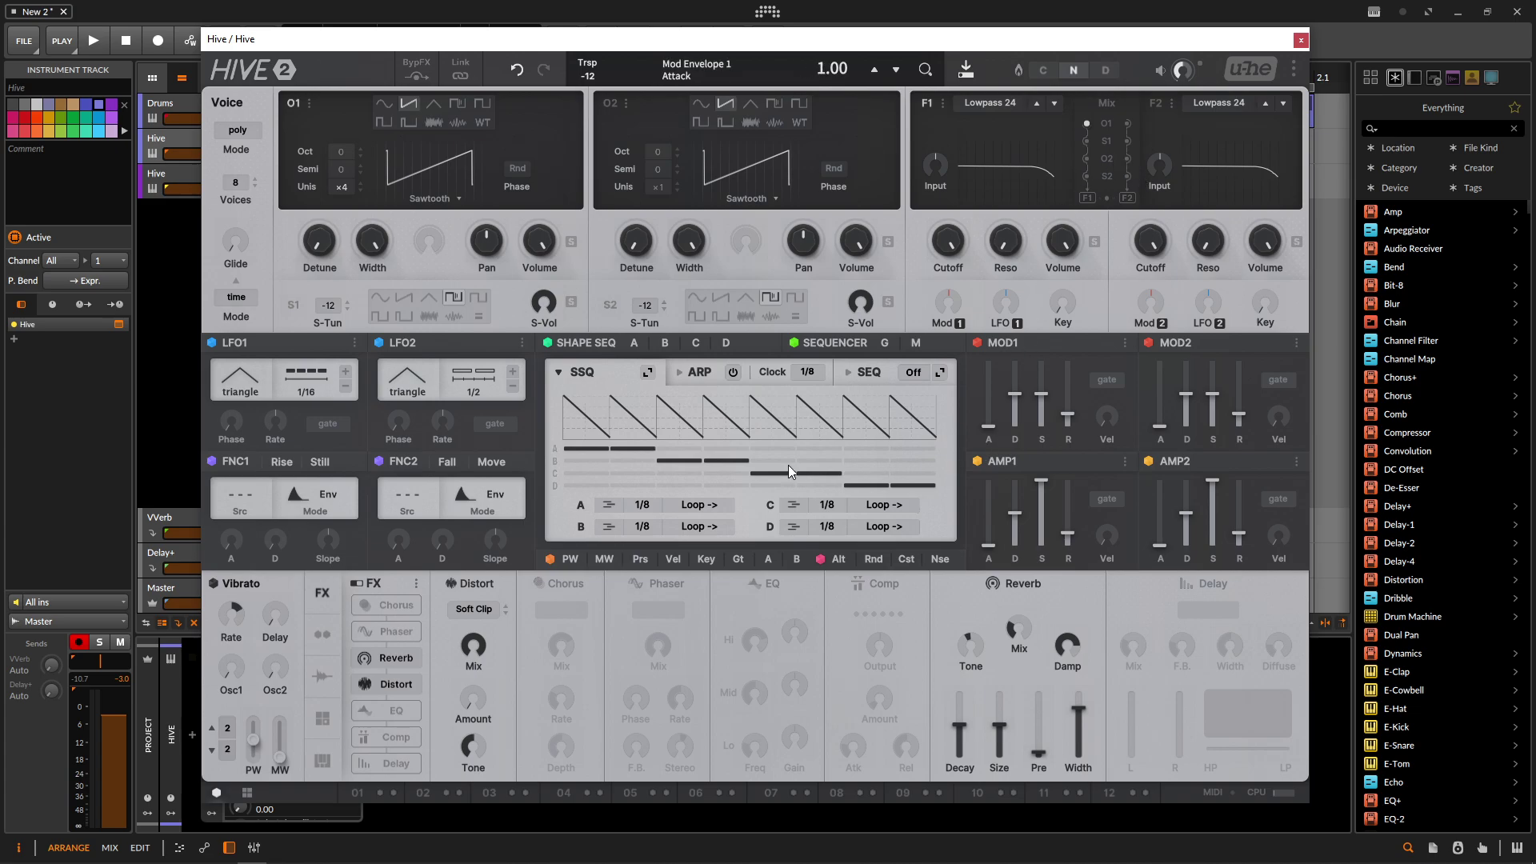
click(692, 372)
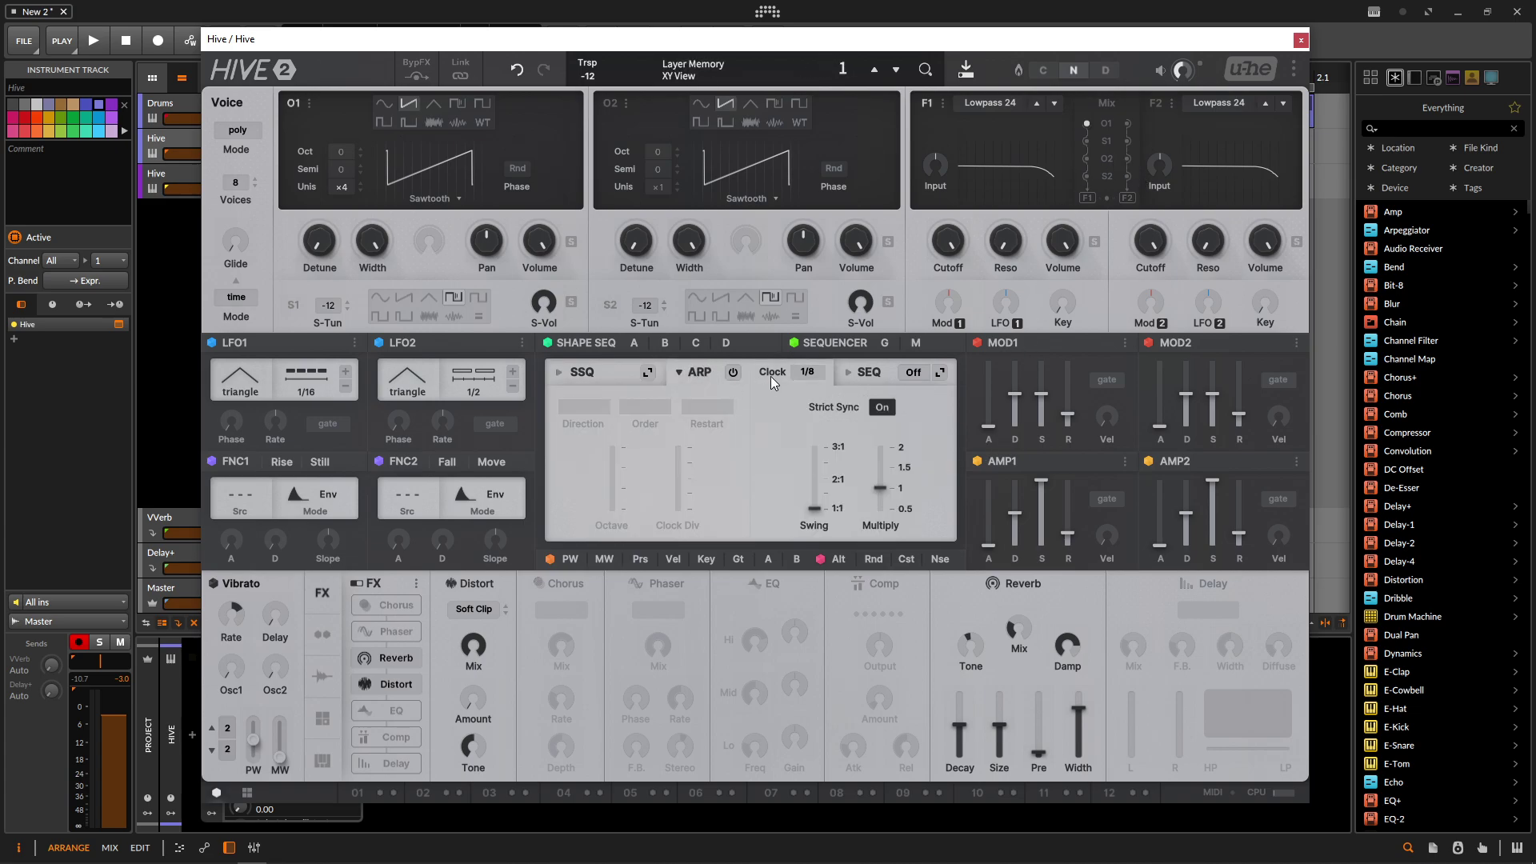
click(853, 373)
click(582, 372)
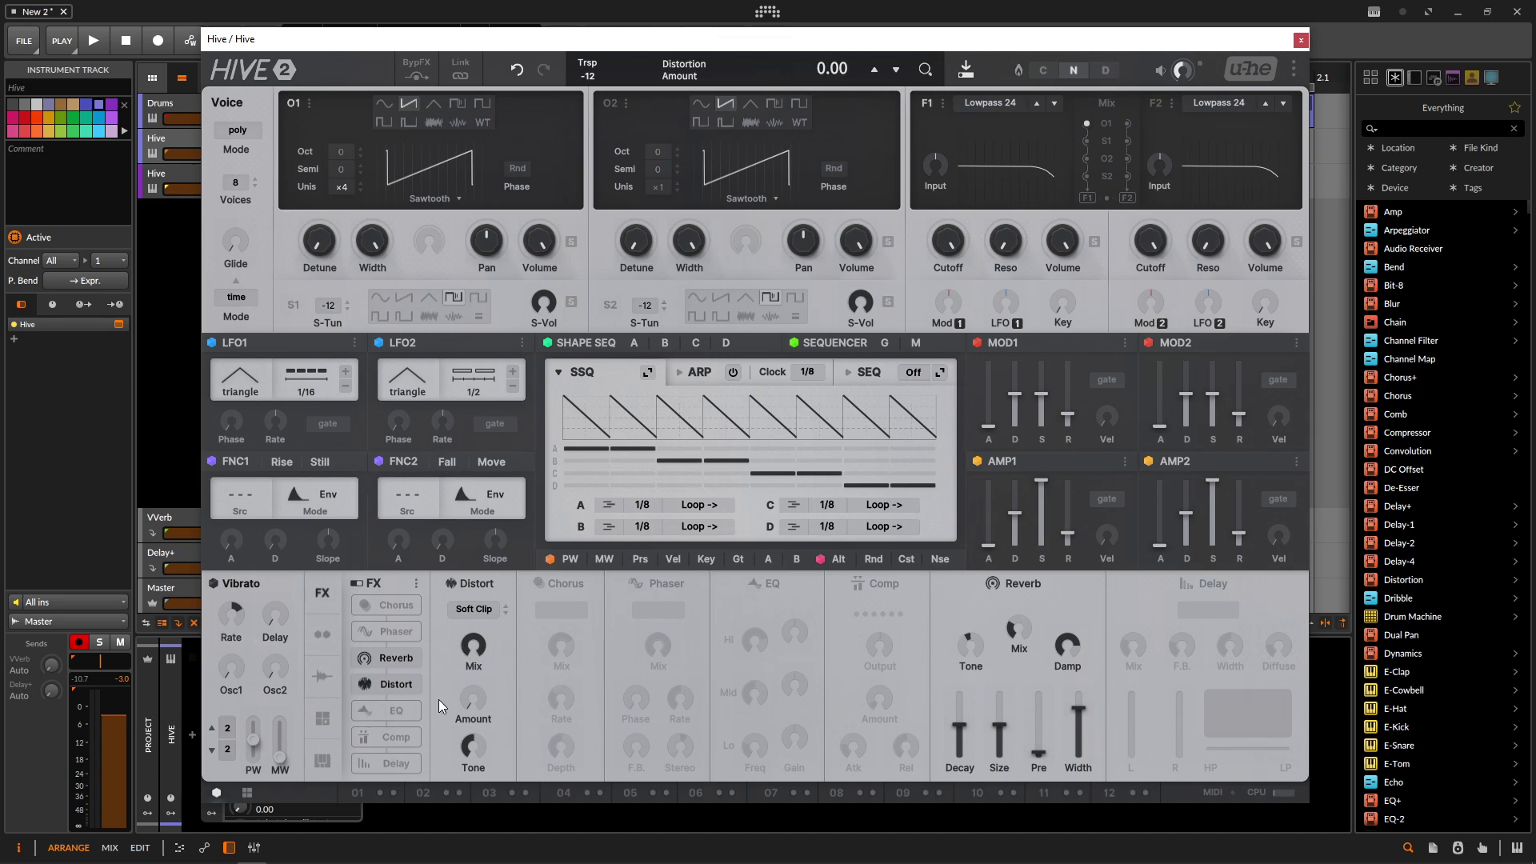
click(397, 712)
click(397, 714)
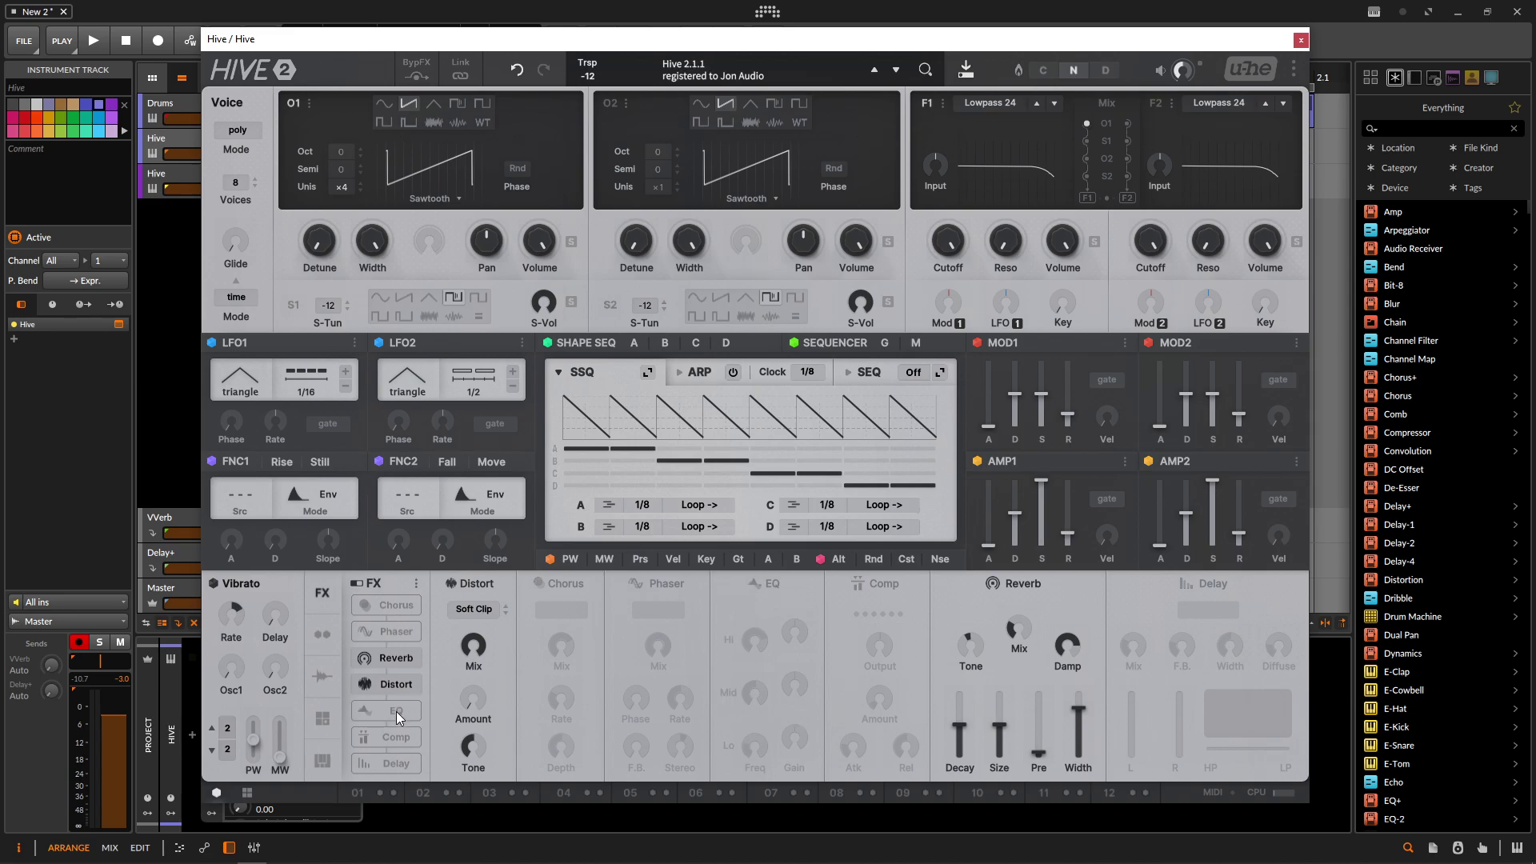
Switch to the Izmo Dark skin, then reopen the skin menu and dismiss it unchanged.
click(364, 80)
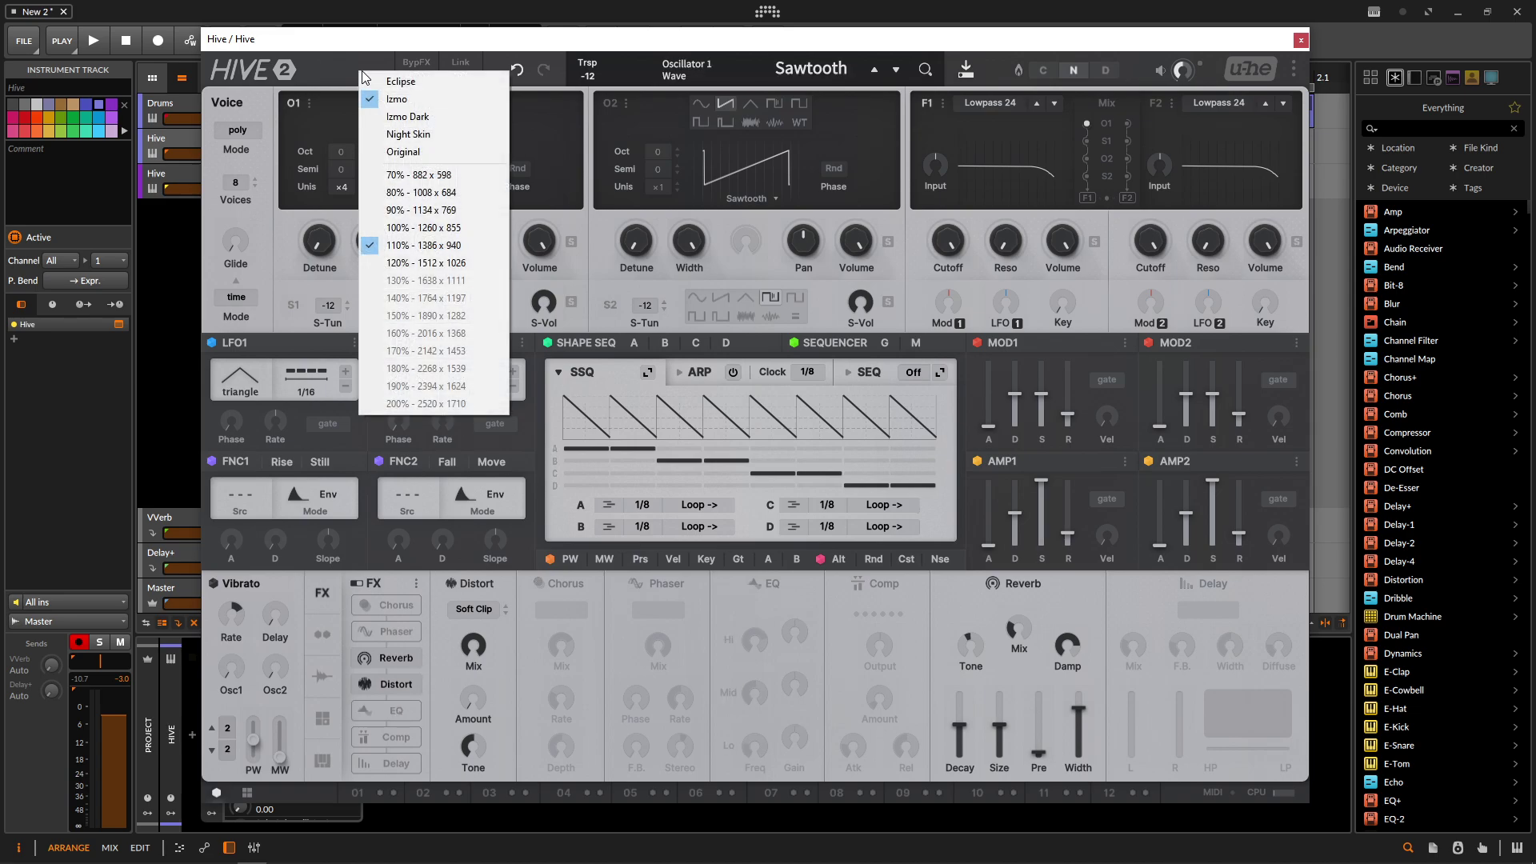
click(469, 122)
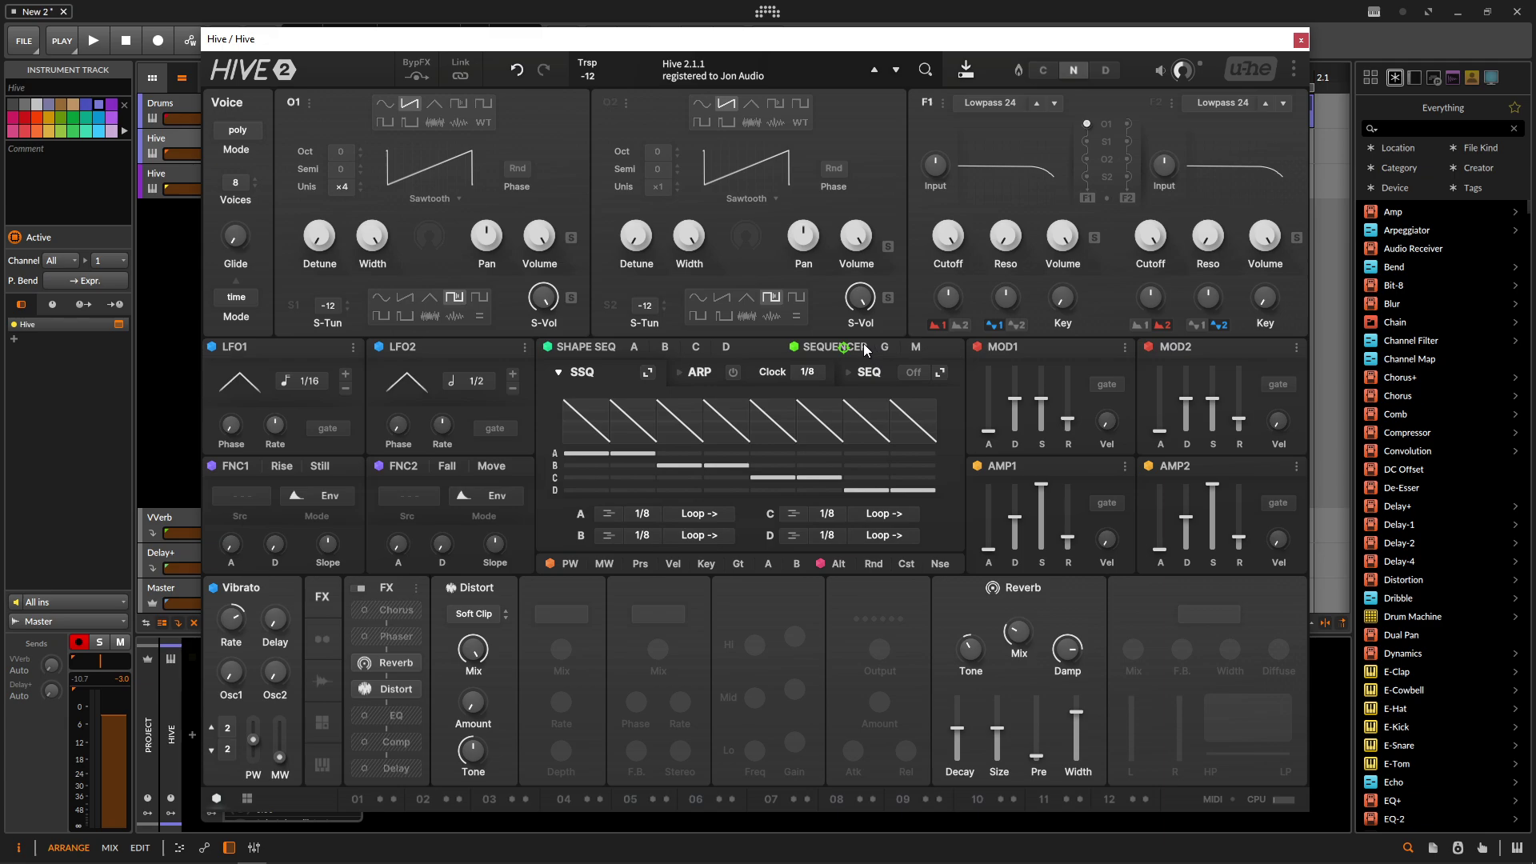
click(344, 66)
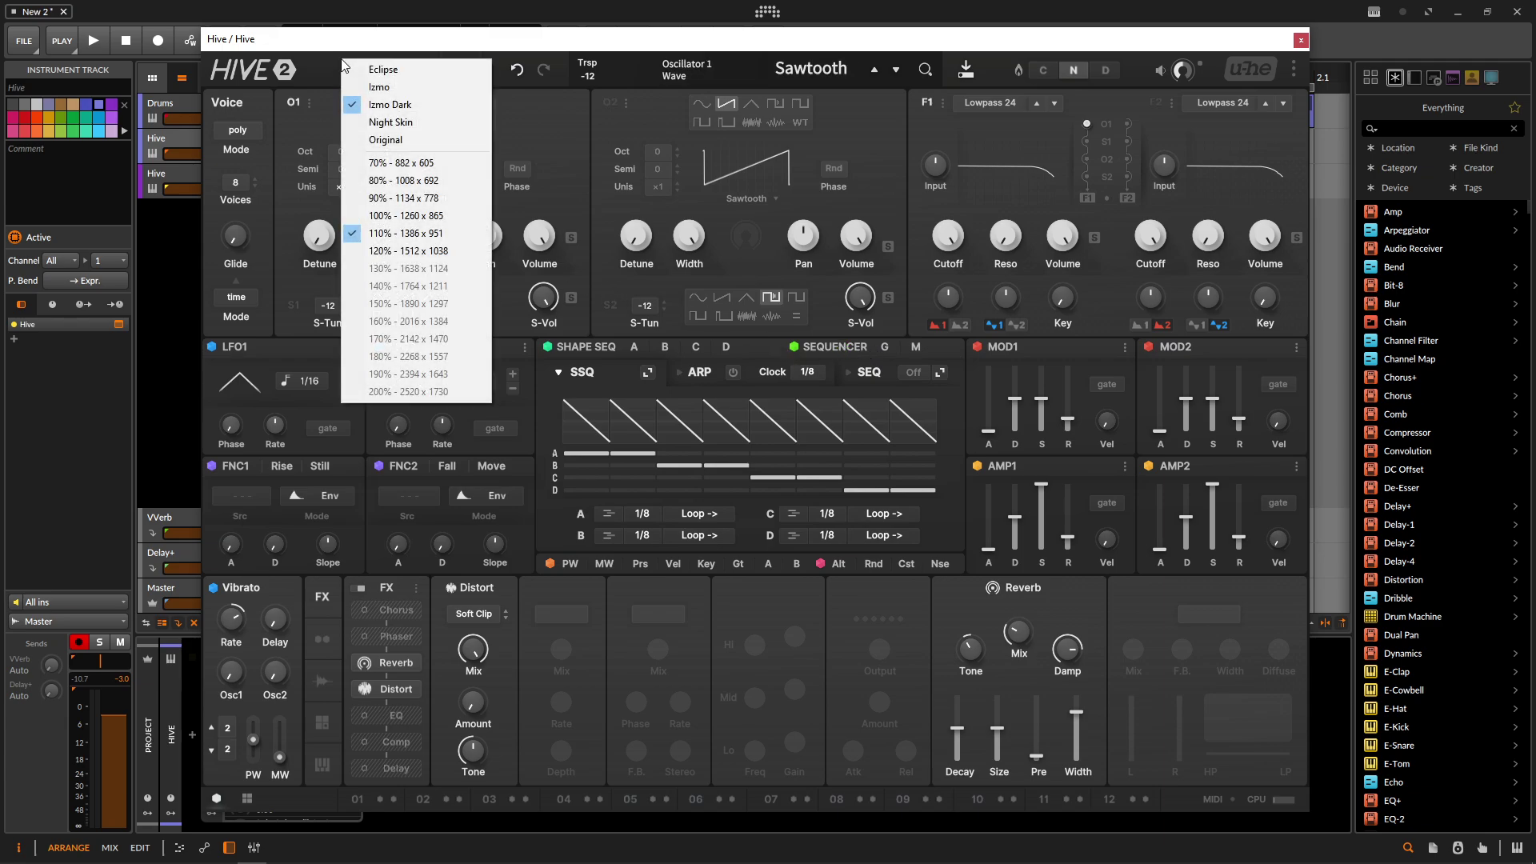
click(328, 59)
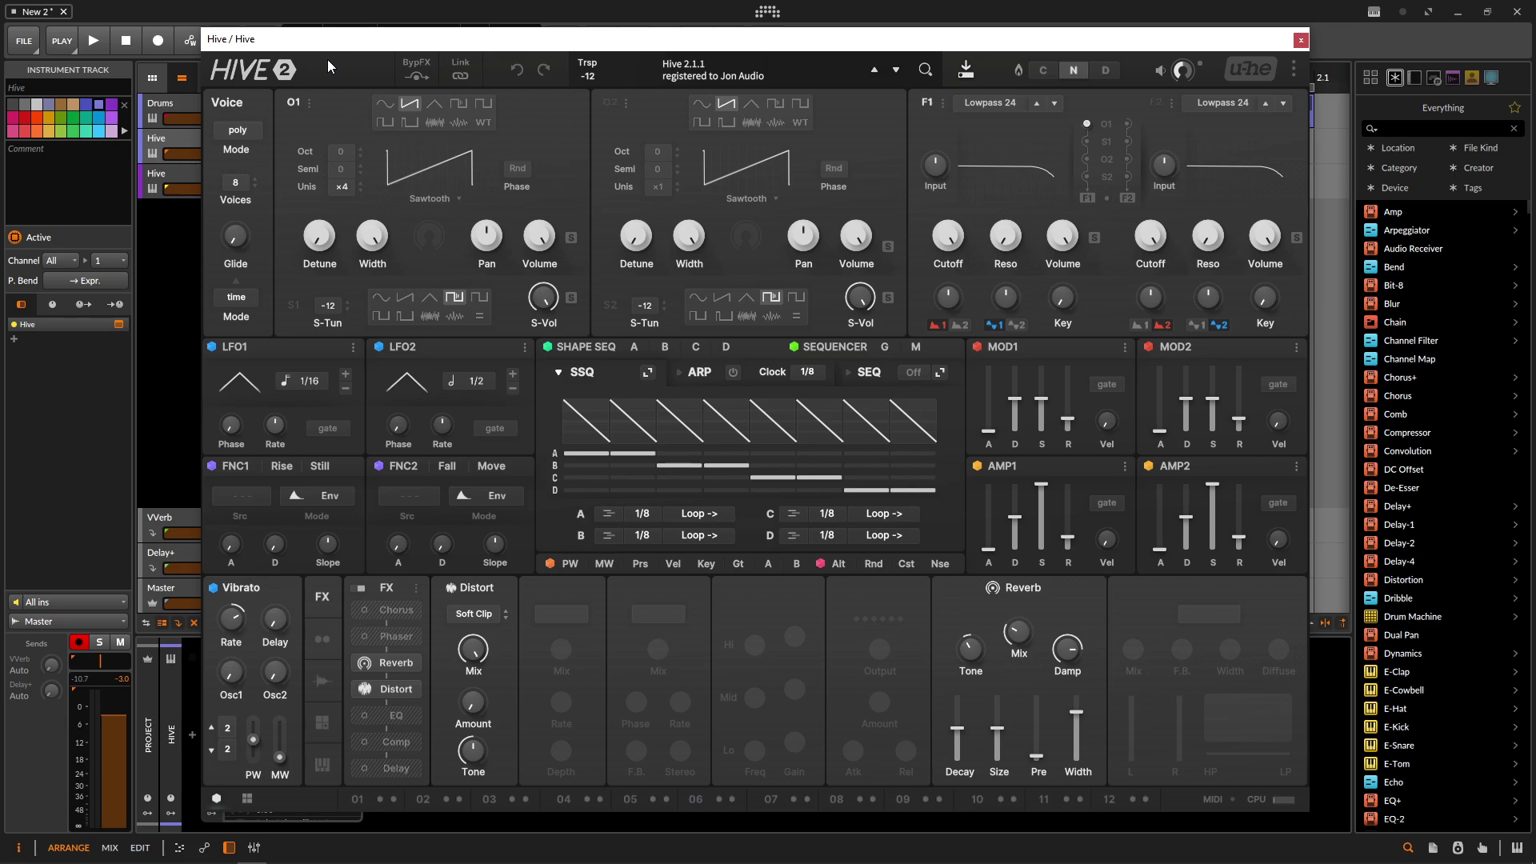
Switch to Night Skin, nudge the window right, and show the FX page in the centre hexagon.
click(328, 61)
click(395, 124)
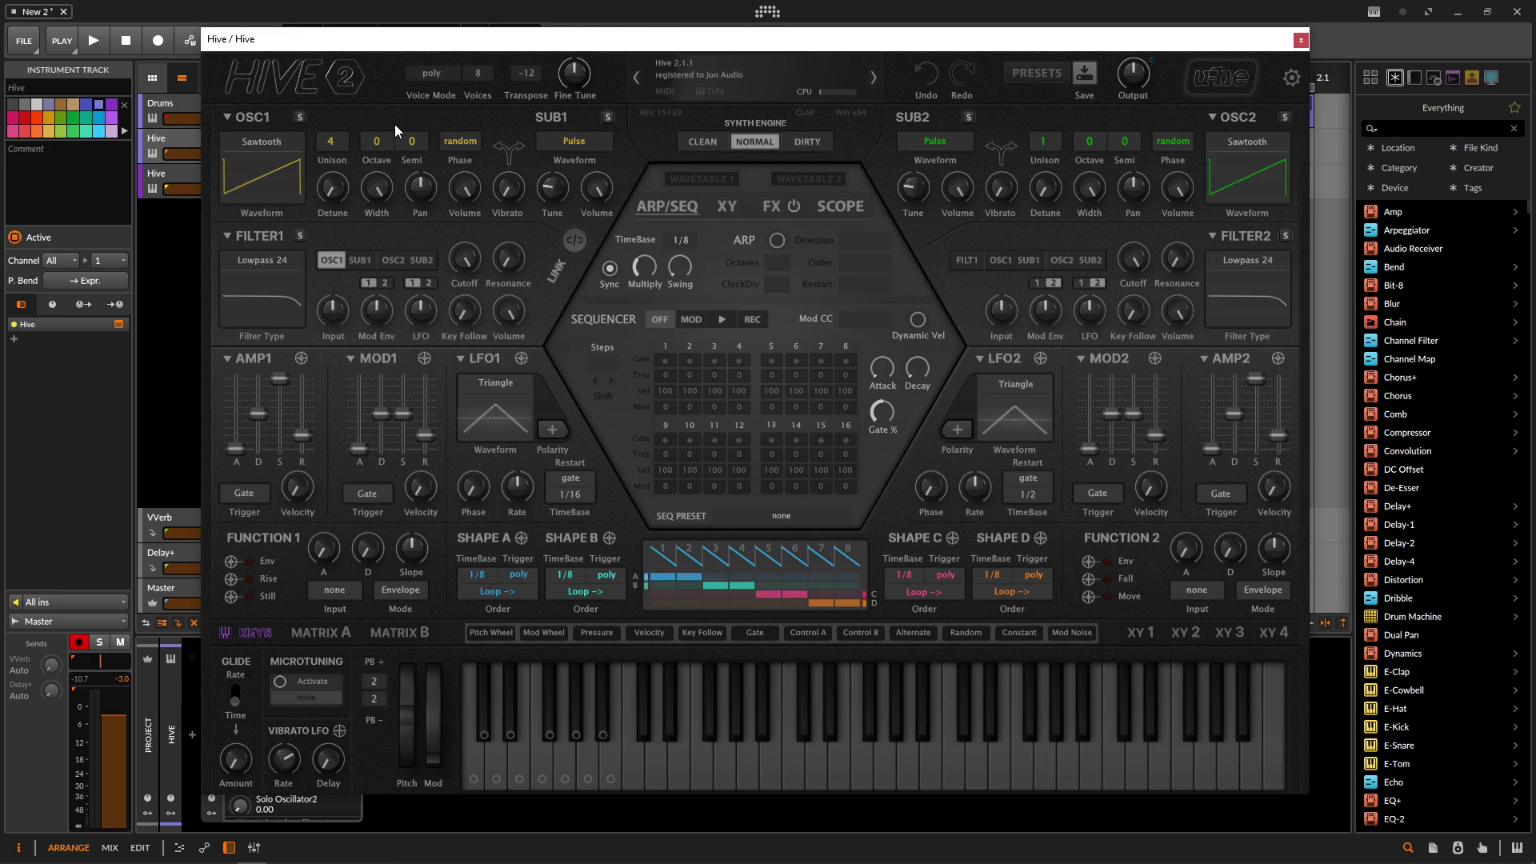
drag(530, 39, 552, 38)
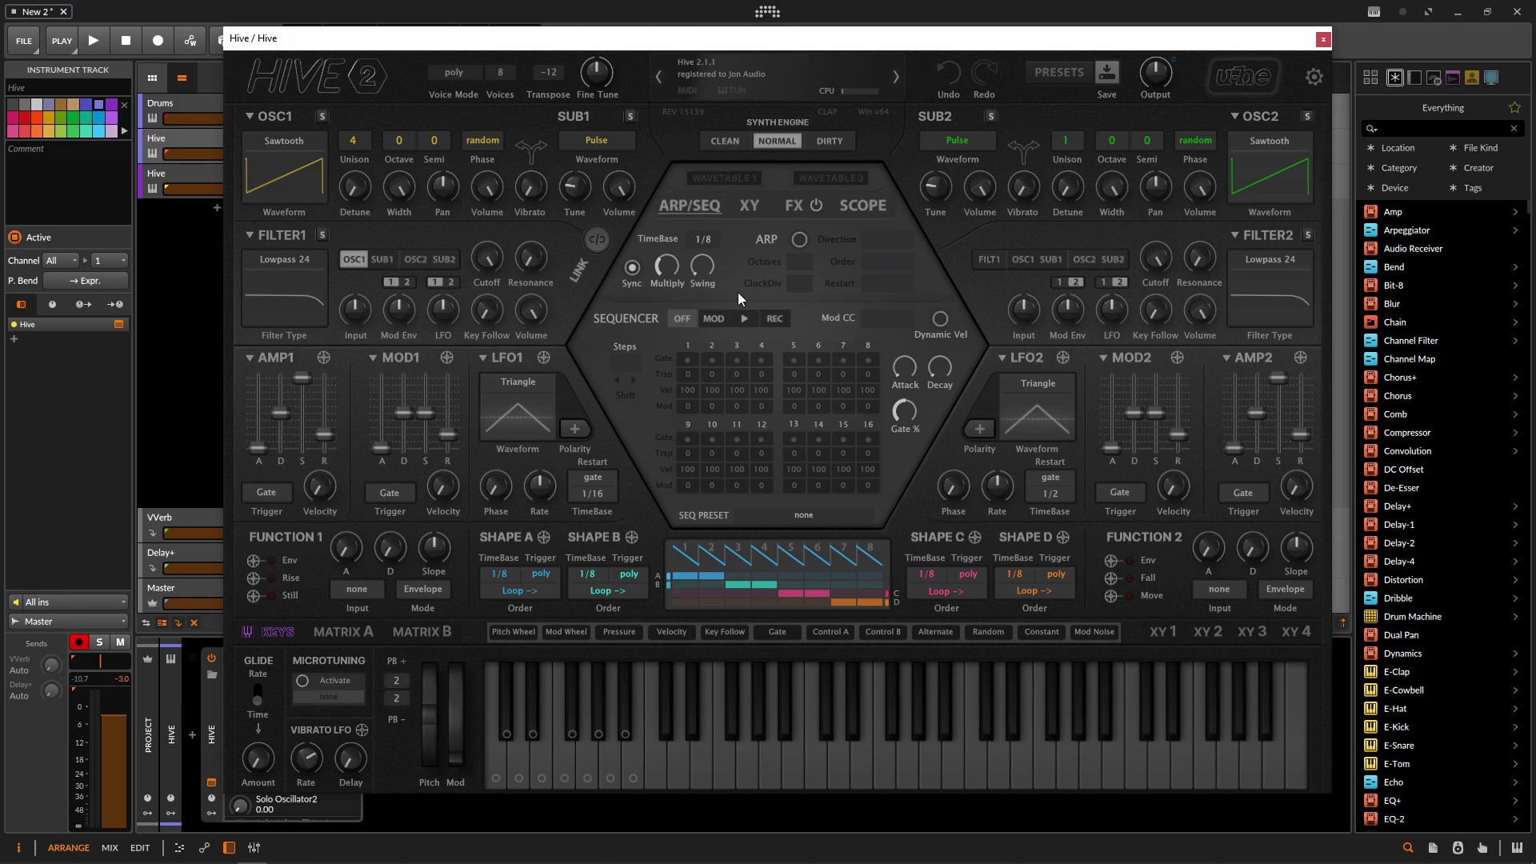
click(773, 214)
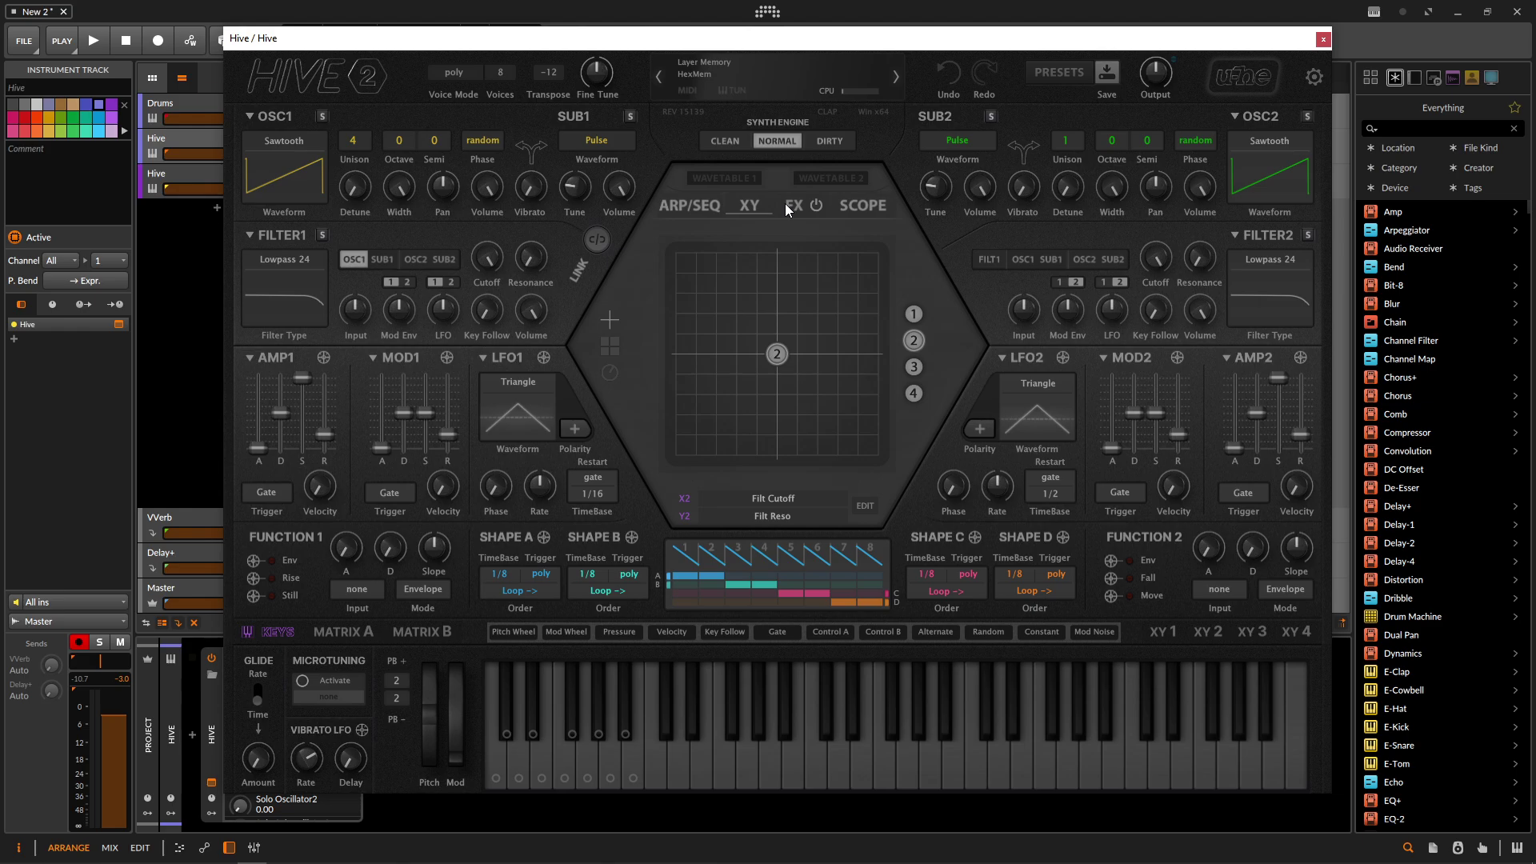
click(784, 203)
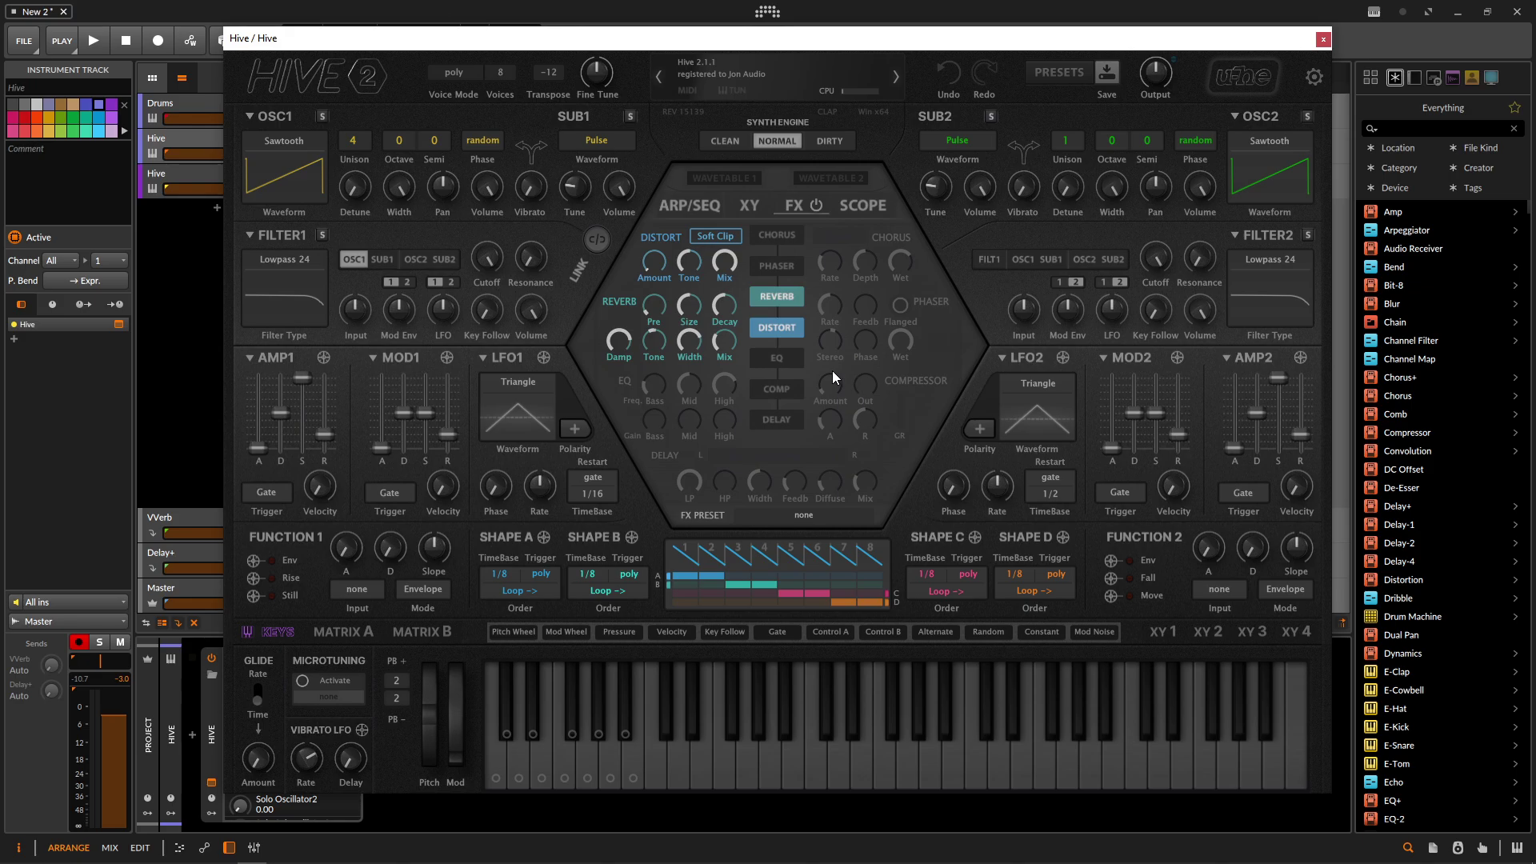
right_click(431, 112)
click(473, 171)
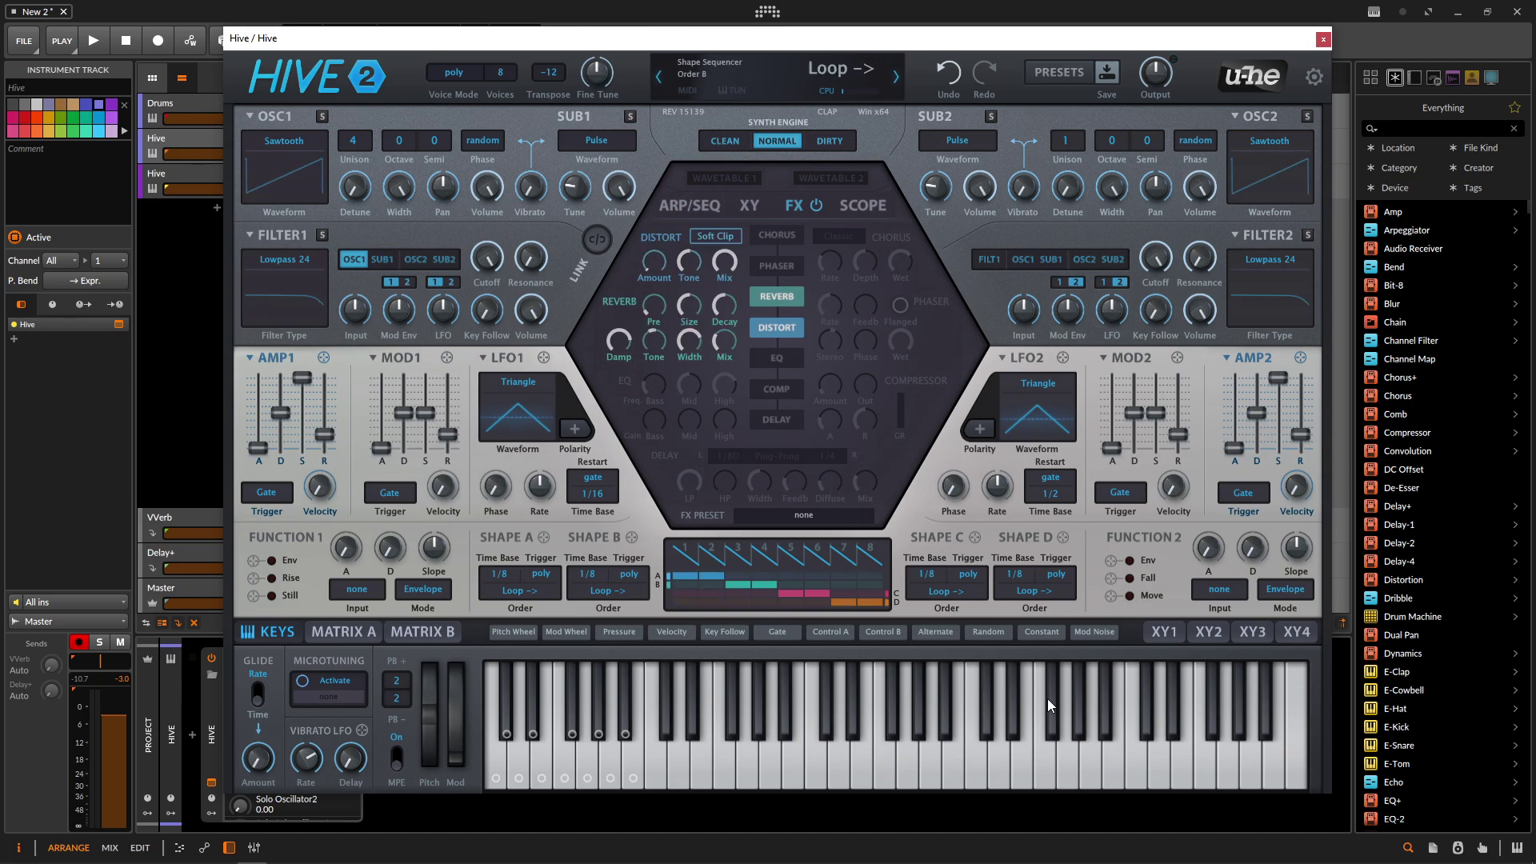
right_click(433, 139)
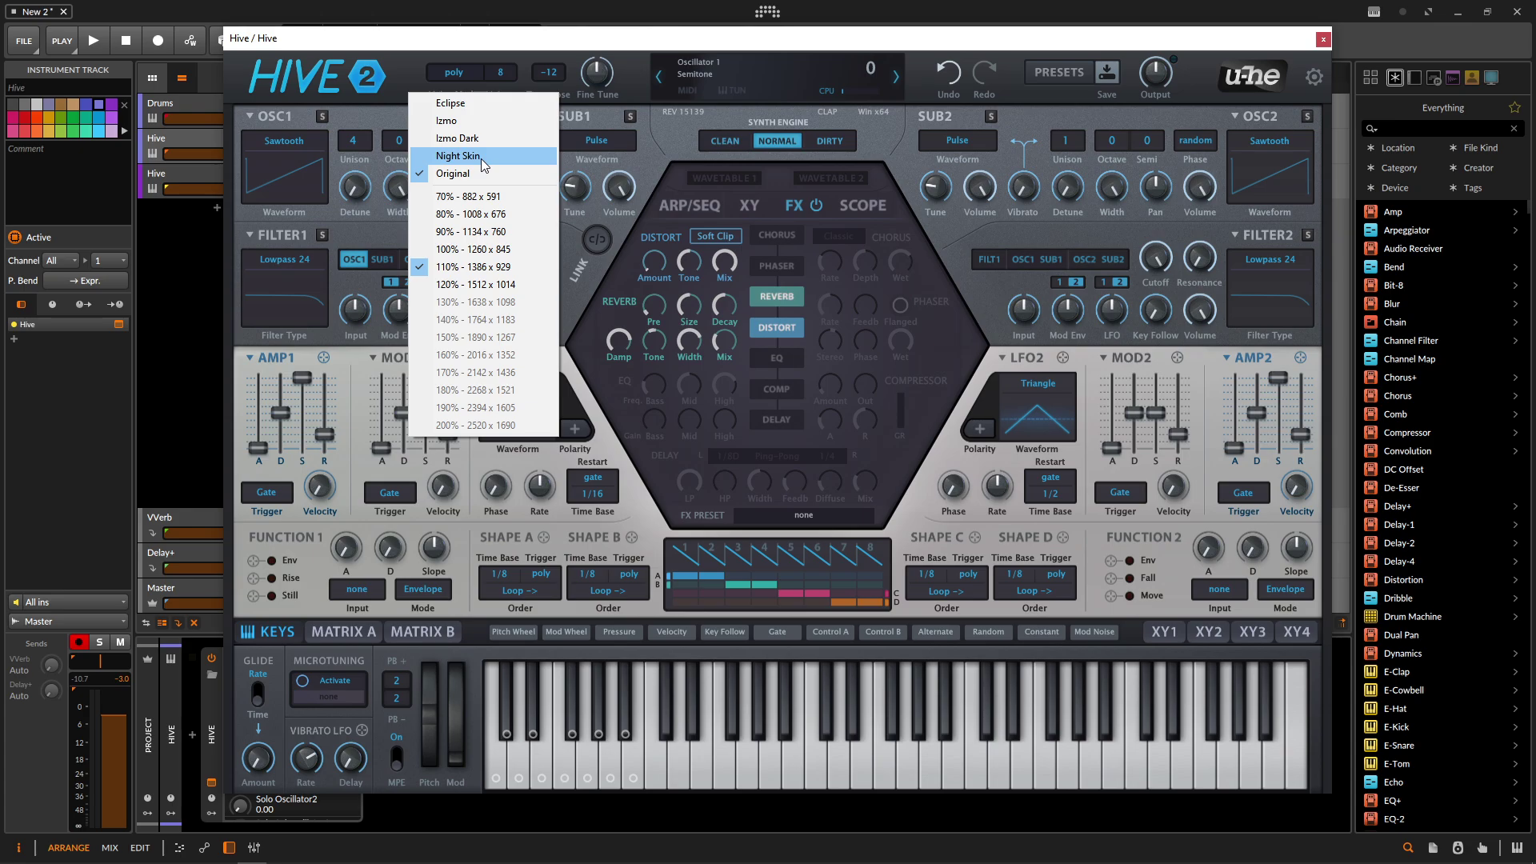
click(472, 156)
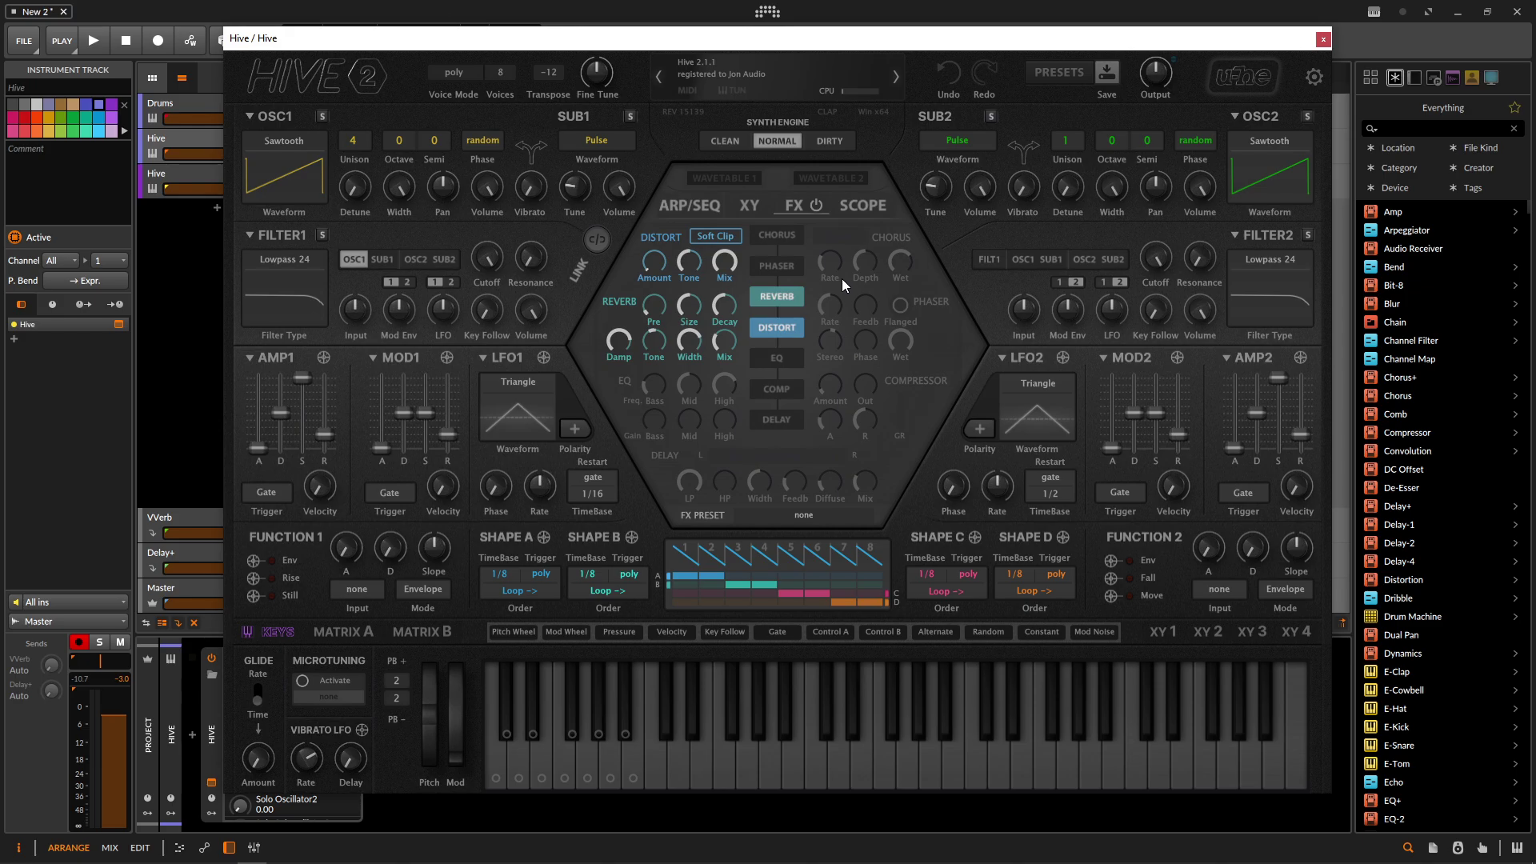
Switch the Hive 2 interface to the Eclipse skin.
click(434, 102)
click(449, 94)
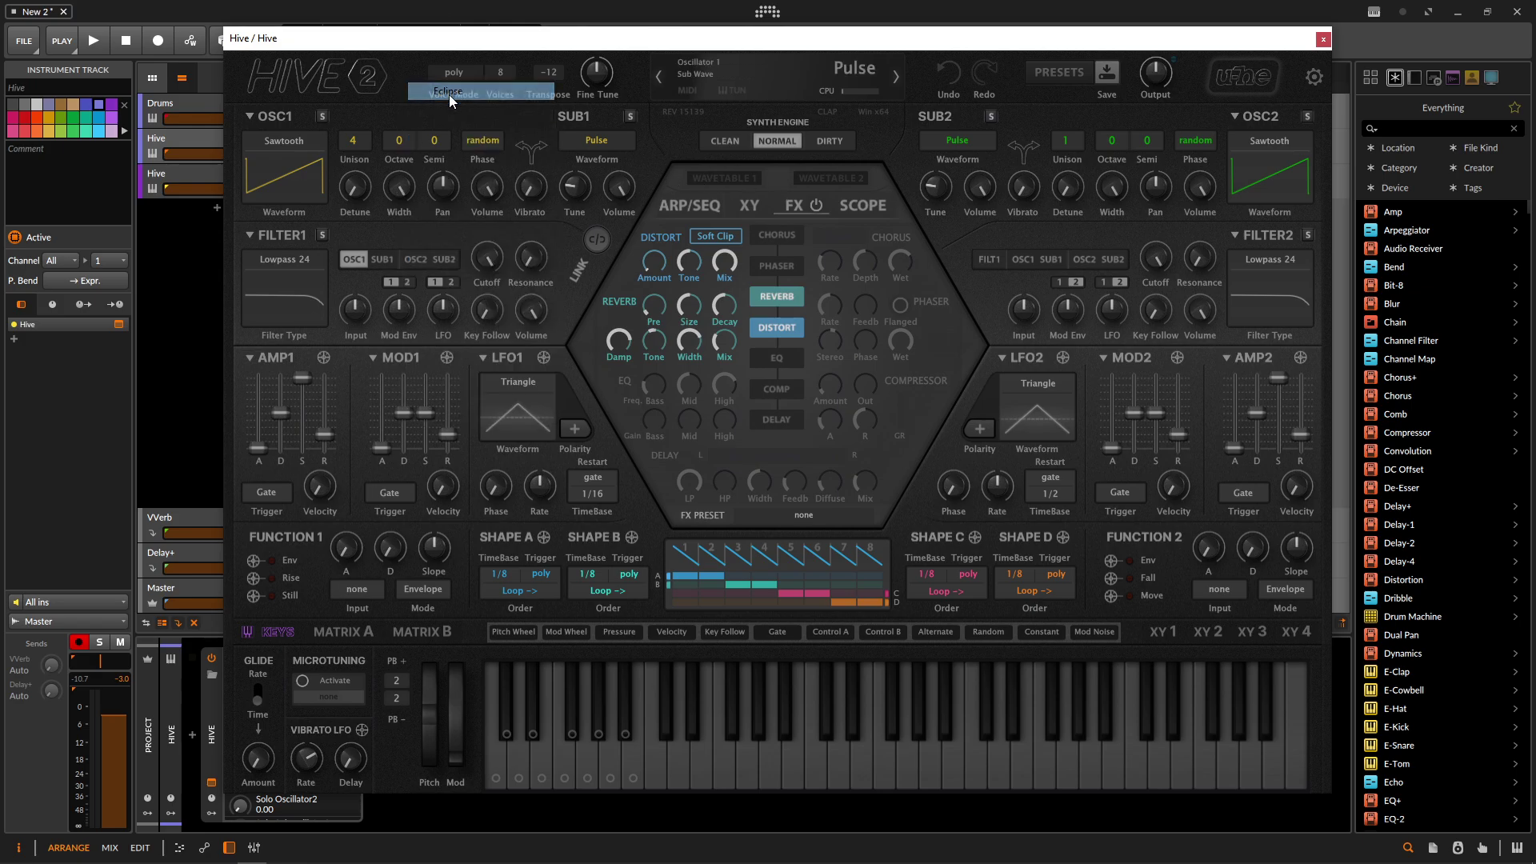
click(449, 95)
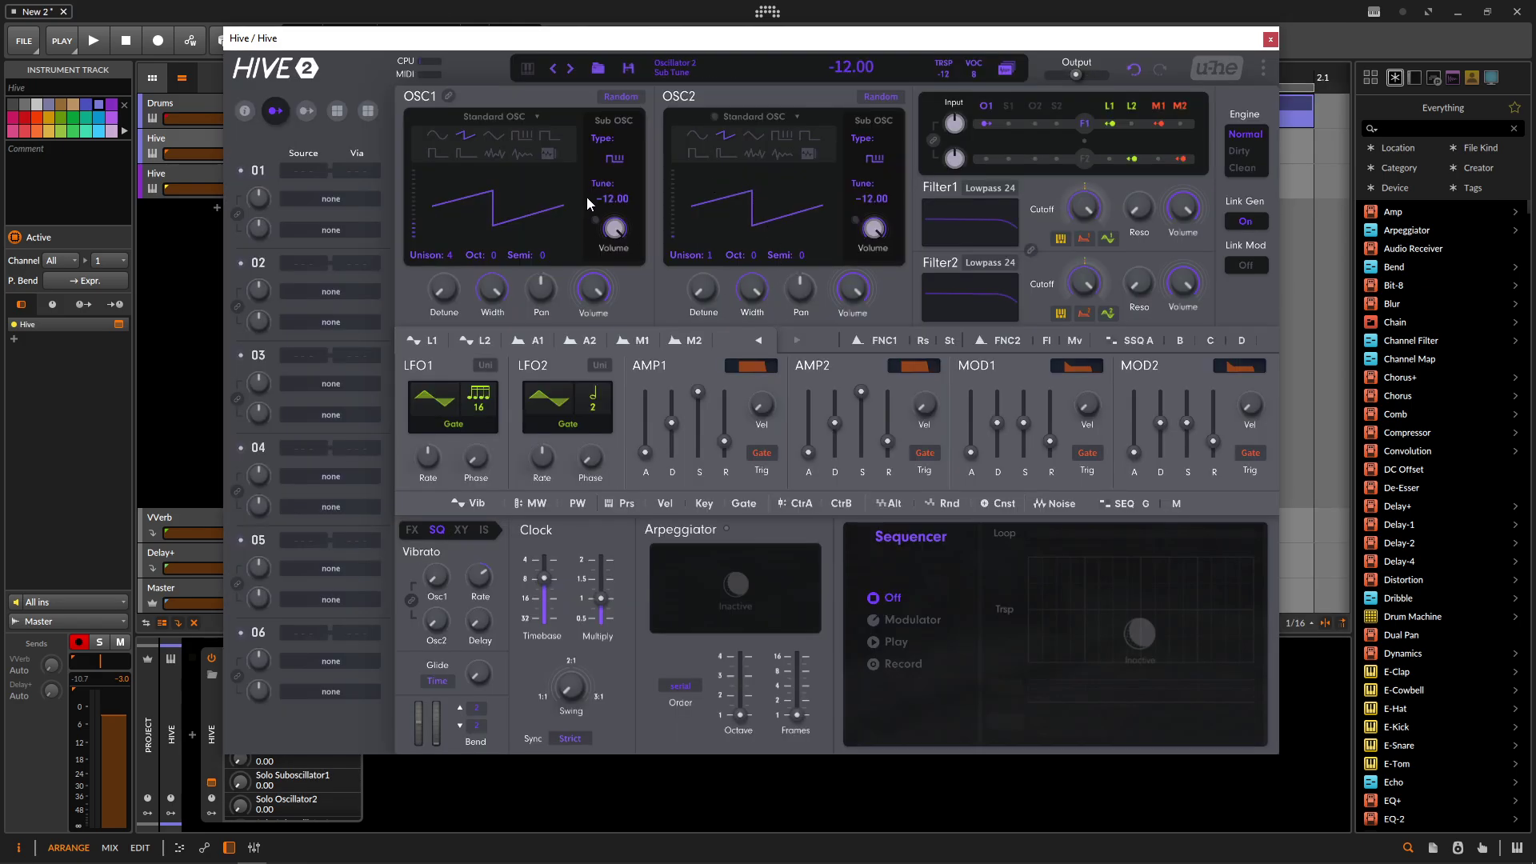
Toggle the on-screen keyboard several times, then open and close the skin menu unchanged.
click(529, 69)
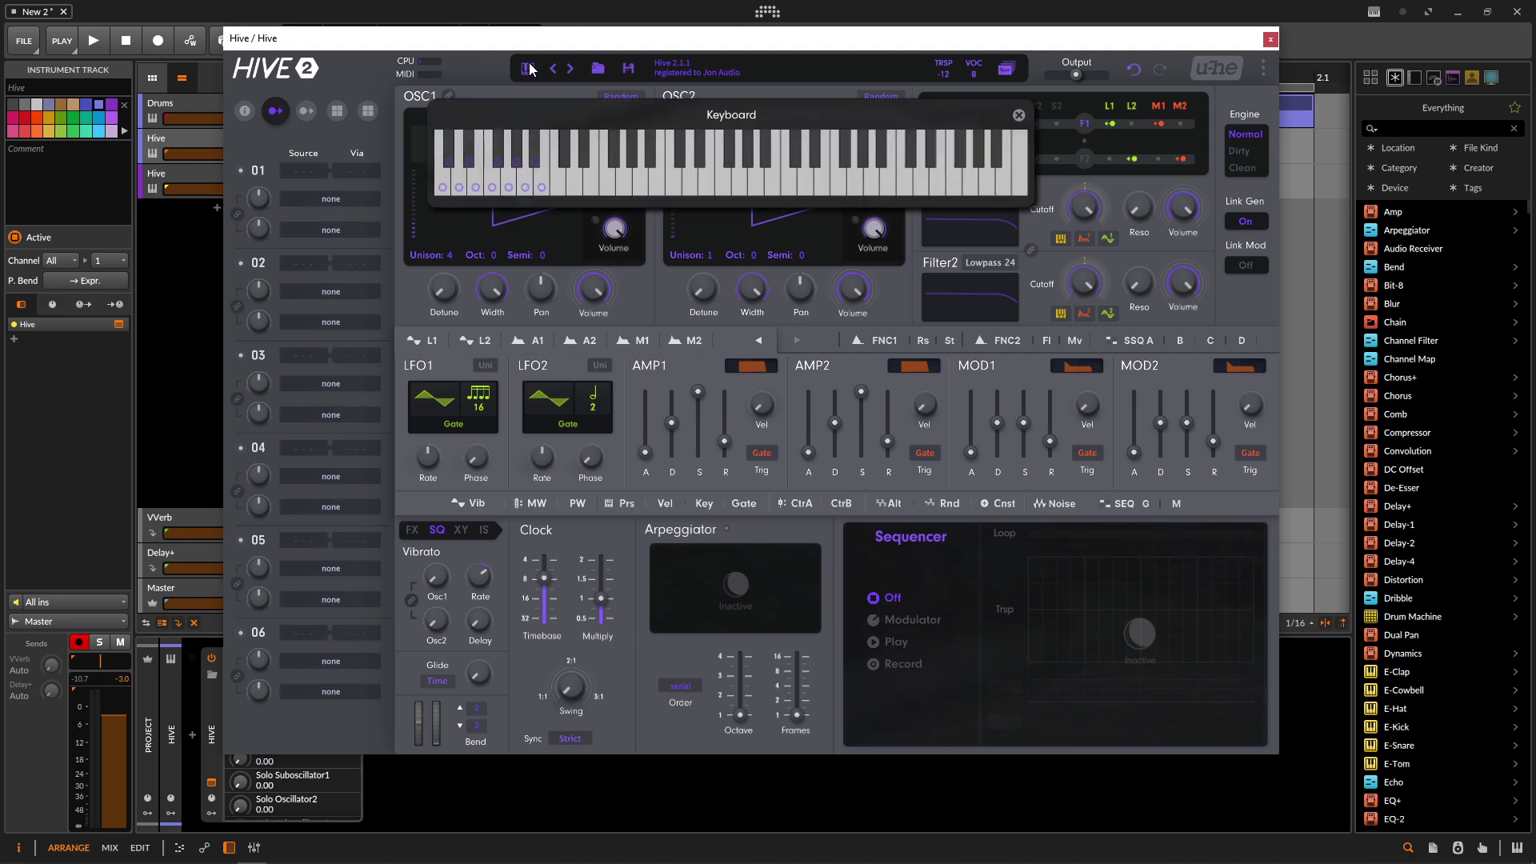
click(529, 70)
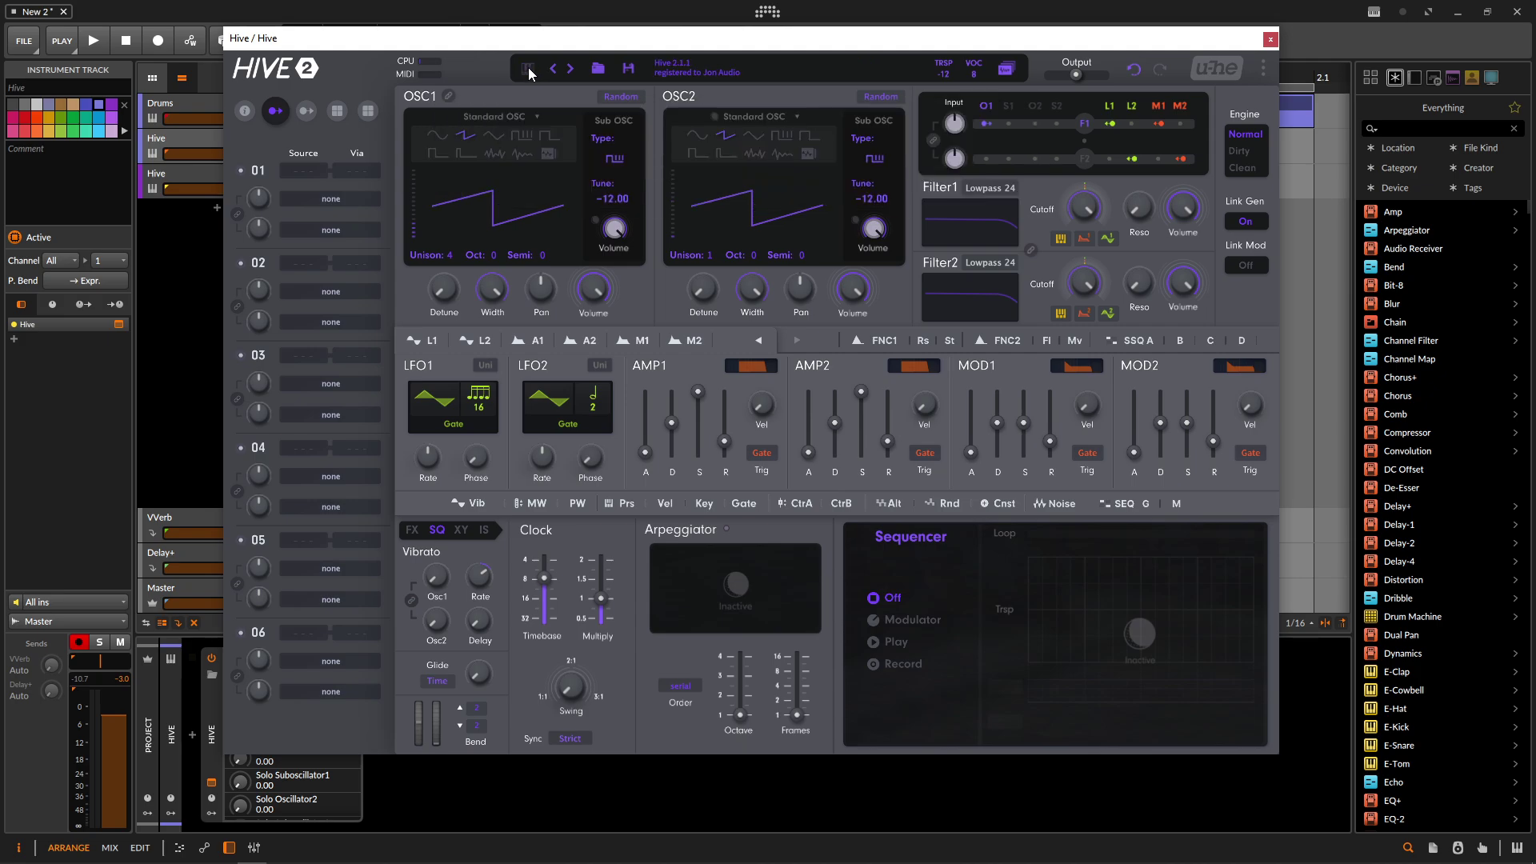
click(528, 69)
click(529, 71)
click(528, 71)
click(528, 72)
click(528, 72)
click(528, 72)
click(529, 70)
click(529, 69)
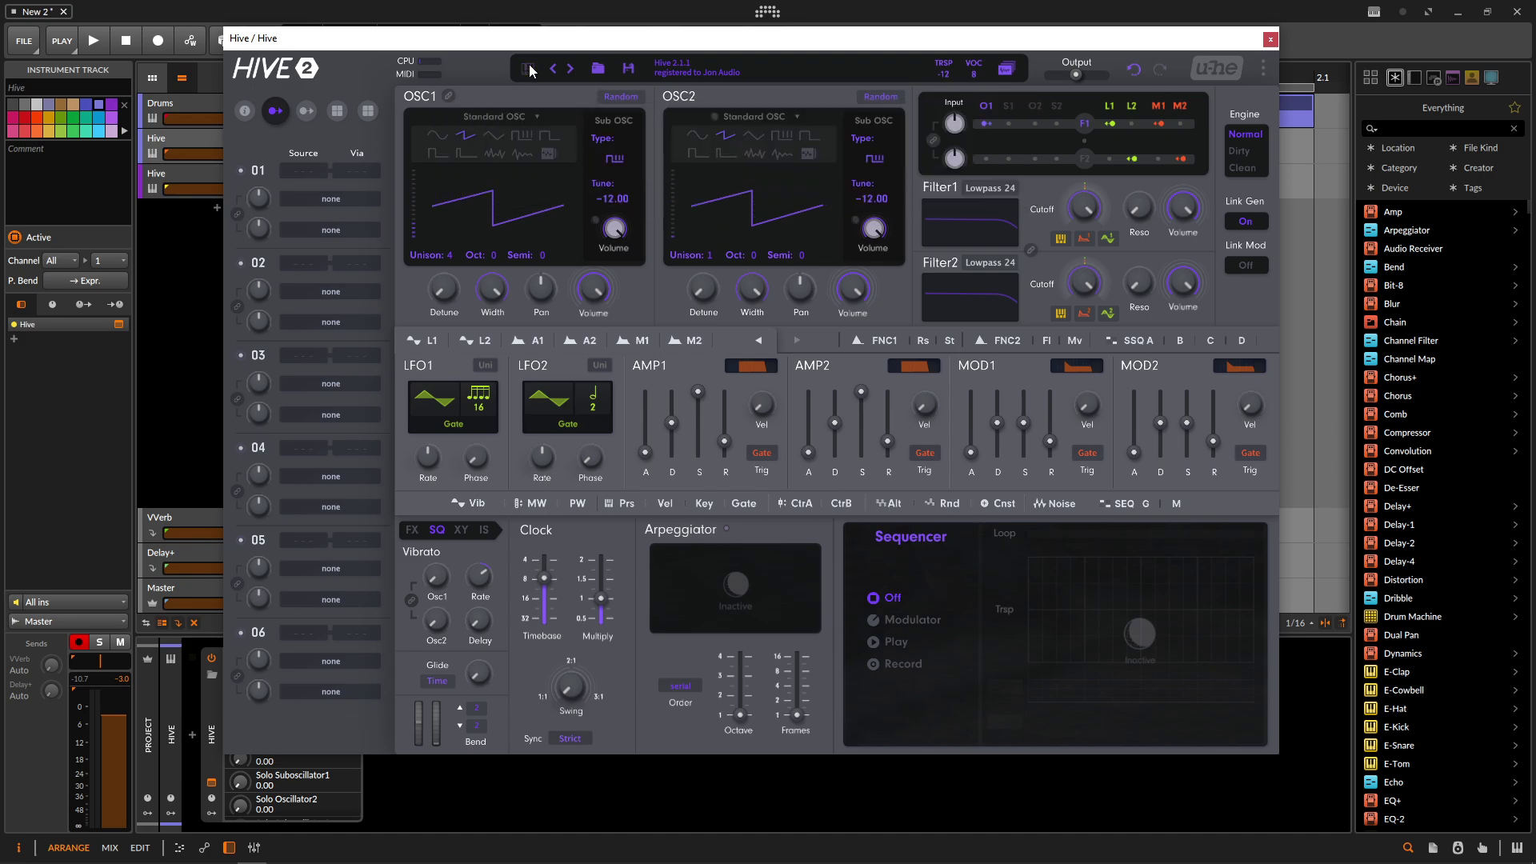
right_click(491, 78)
click(458, 59)
Select Night Skin from the skin menu beside the HIVE logo.
right_click(458, 59)
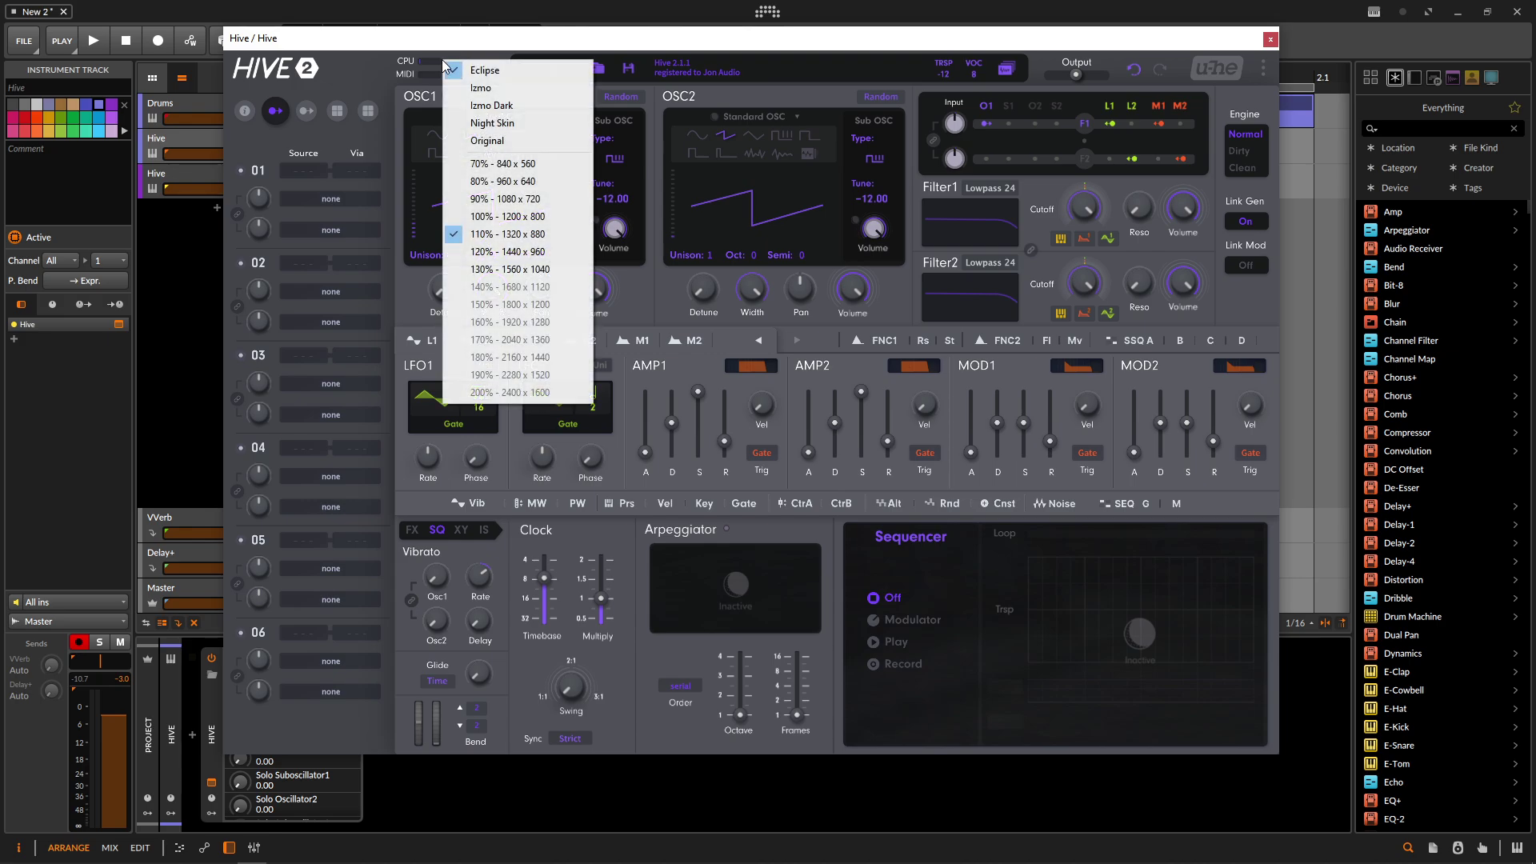
click(534, 126)
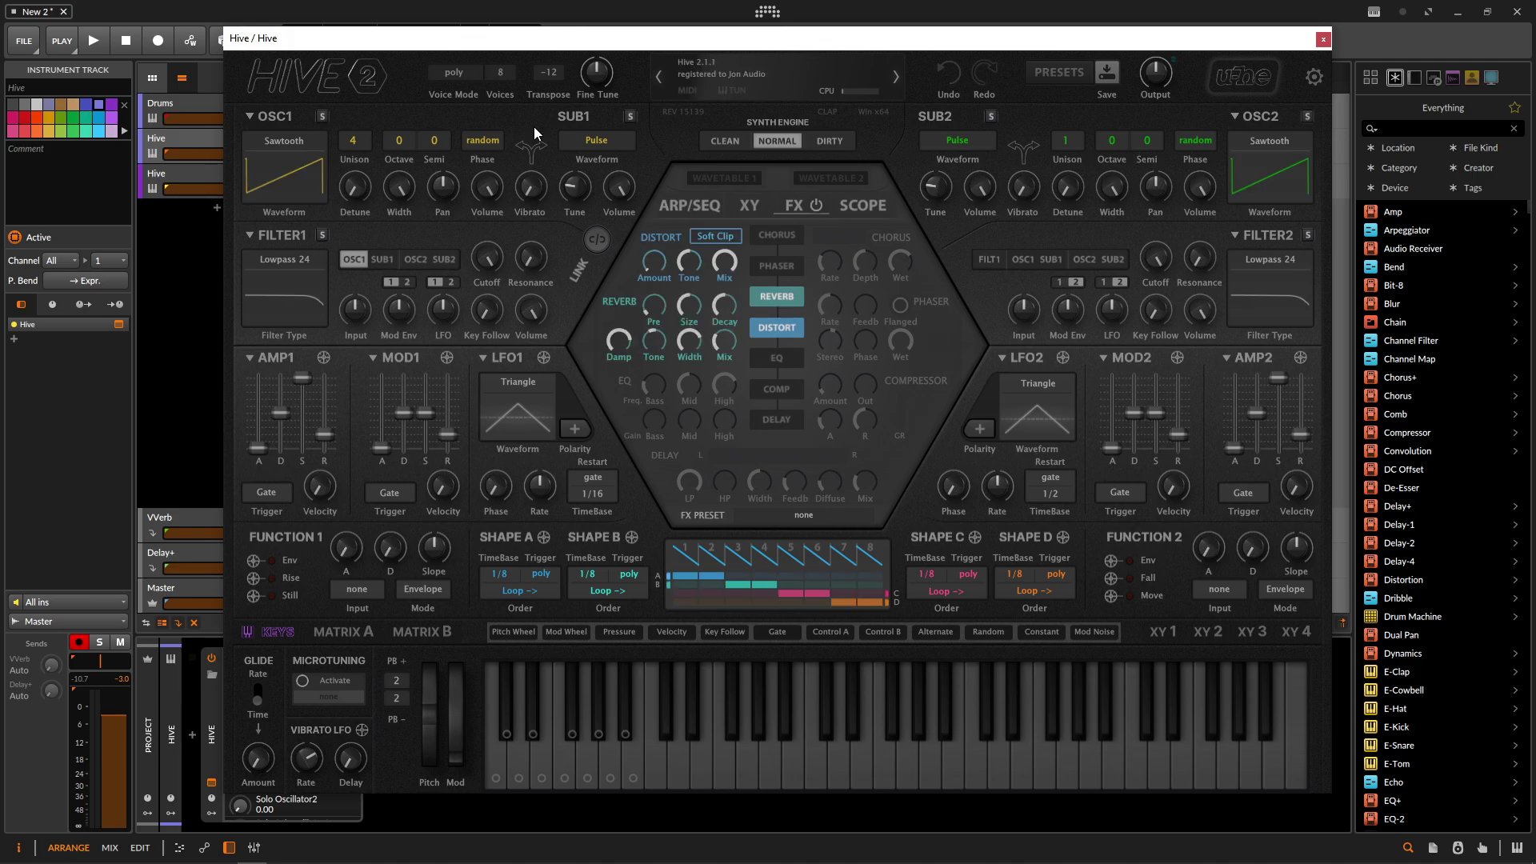